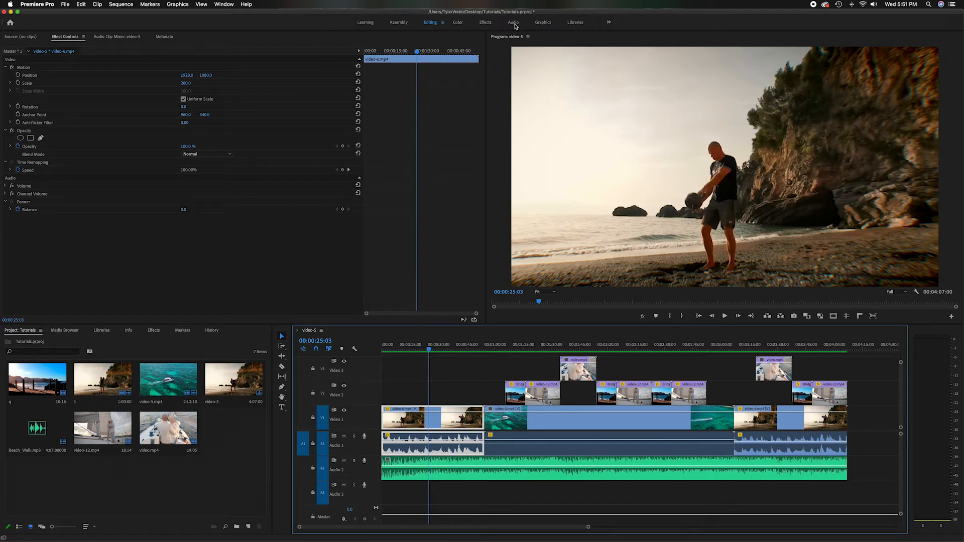
Switch to the Audio workspace, view the Audio Track Mixer, and return to the Audio Clip Mixer for video-5
left_click(513, 23)
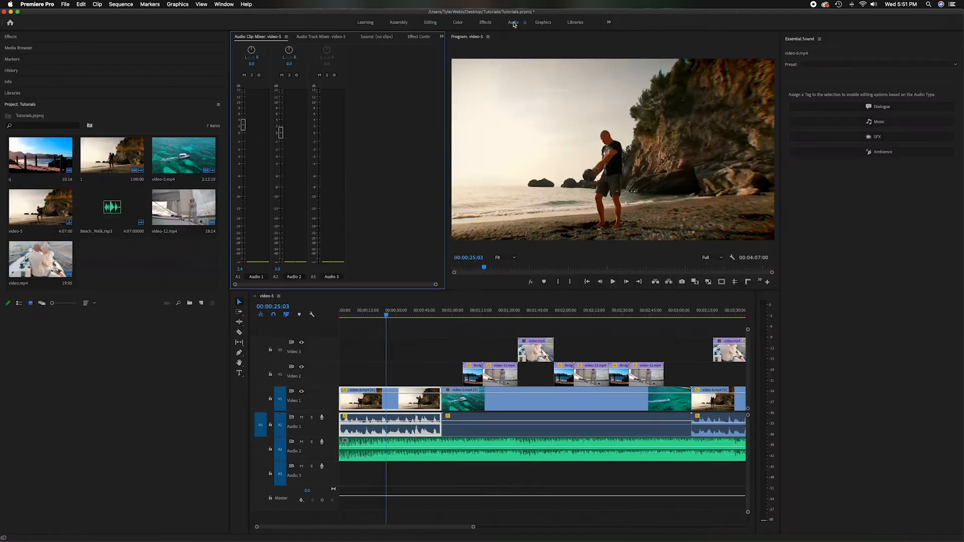
key("Right")
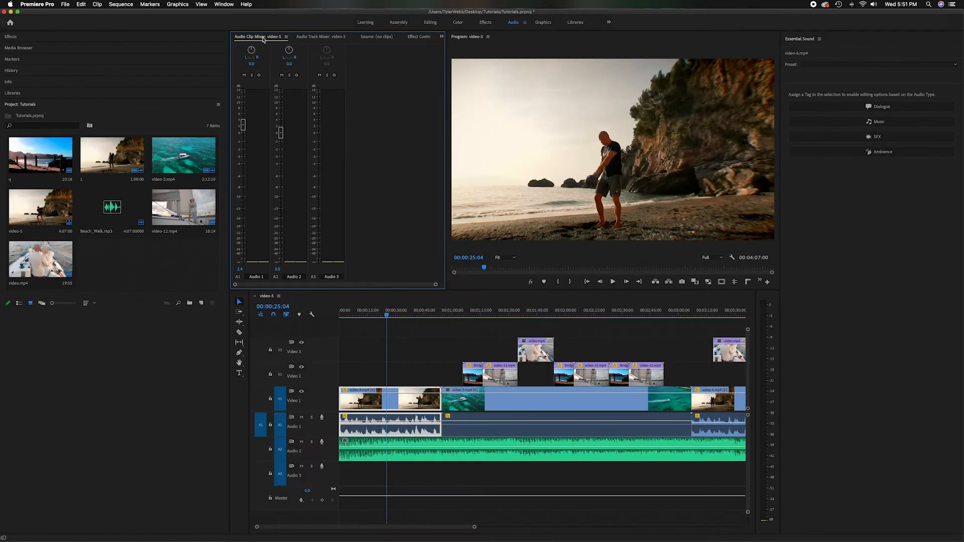
left_click(317, 39)
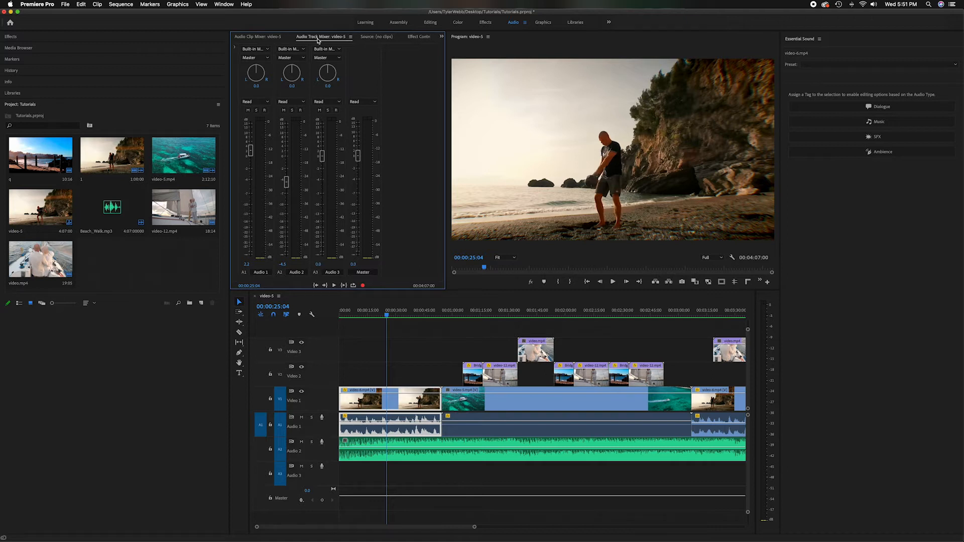
left_click(263, 38)
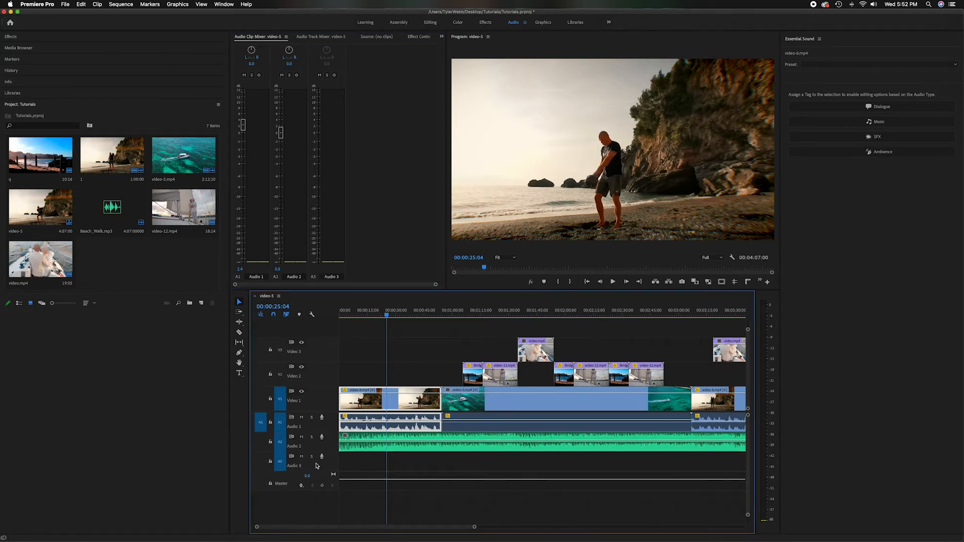
Add a fourth audio track to the sequence and rename the Audio 2 track as Music
right_click(317, 466)
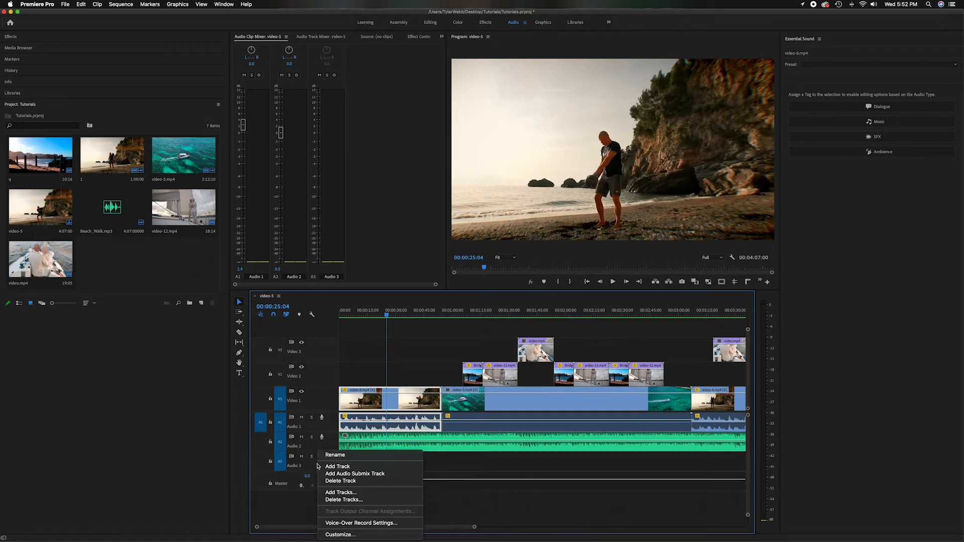
left_click(334, 467)
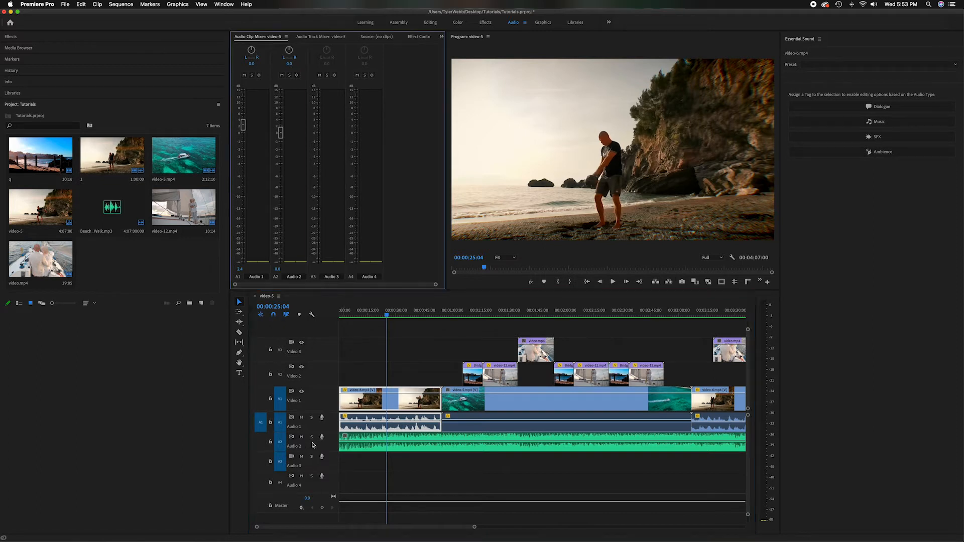
double_click(294, 276)
type("Music")
Rename the Audio 3 track as VO and the Audio 4 track as SFX
double_click(329, 276)
left_click_drag(336, 277, 324, 277)
type("VO")
double_click(369, 276)
left_click_drag(380, 277, 357, 279)
type("S")
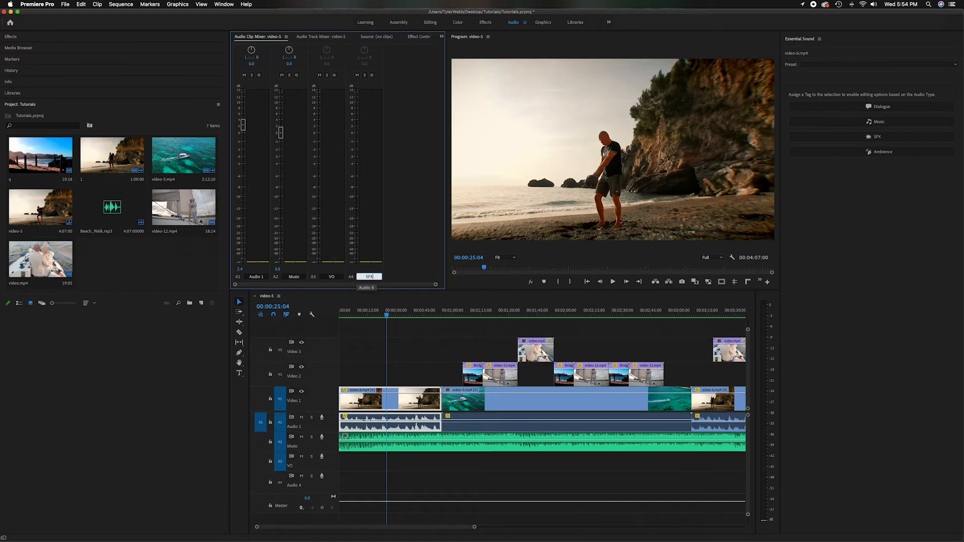
type("FX")
left_click(396, 264)
Set the volume of the first clip on Audio 1 to about -0.2 dB with the playhead at 00:00:38:18
left_click(412, 312)
left_click(392, 180)
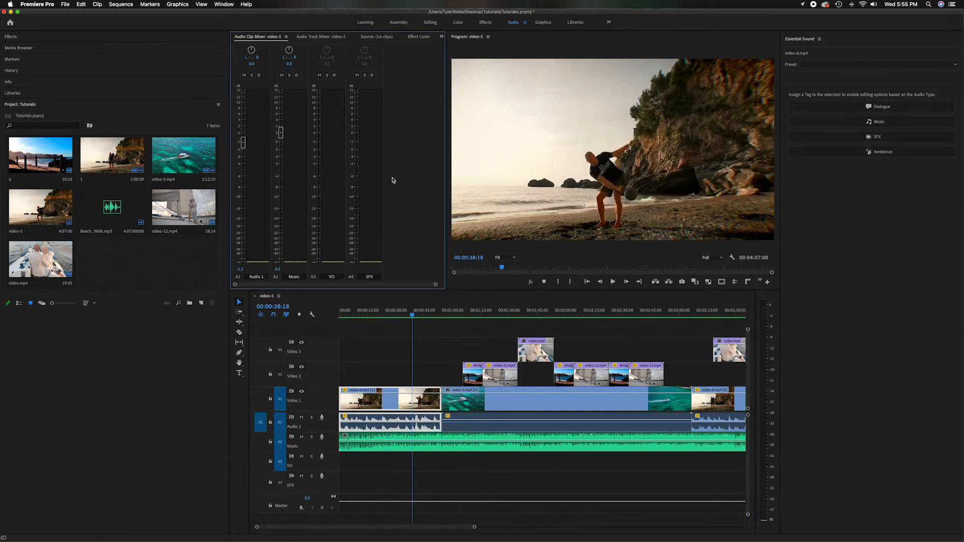
mouse_move(243, 144)
left_mouse_down()
mouse_move(243, 120)
mouse_move(243, 193)
mouse_move(242, 135)
left_mouse_up()
Compare the Audio 1 fader levels by placing the playhead over the first beach clip and the boat clip
mouse_move(413, 315)
left_mouse_down()
mouse_move(378, 315)
mouse_move(397, 315)
left_mouse_up()
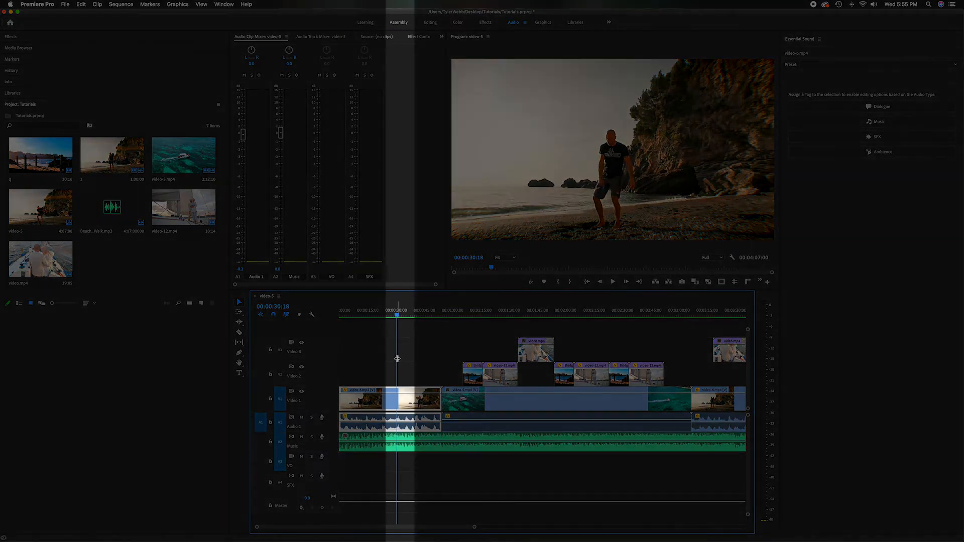
left_click(393, 315)
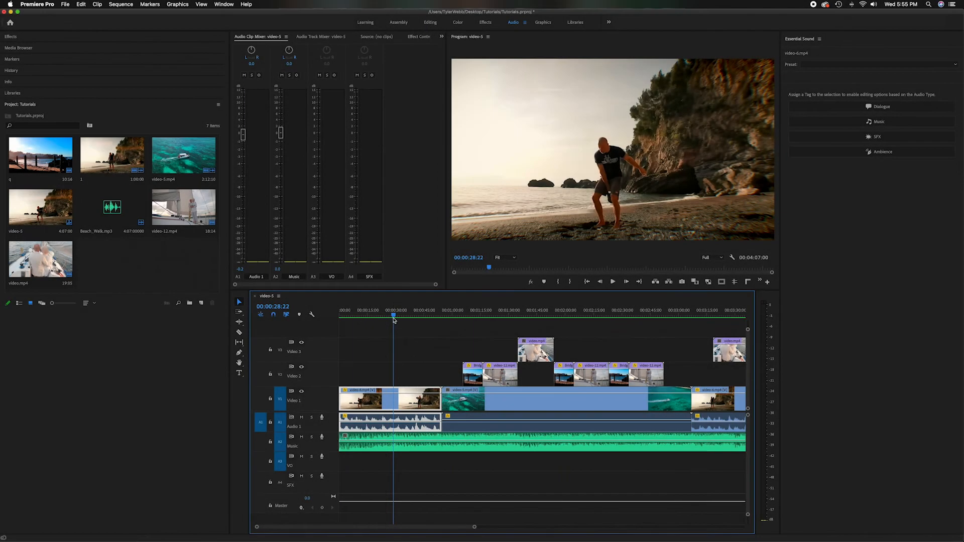
left_click(393, 317)
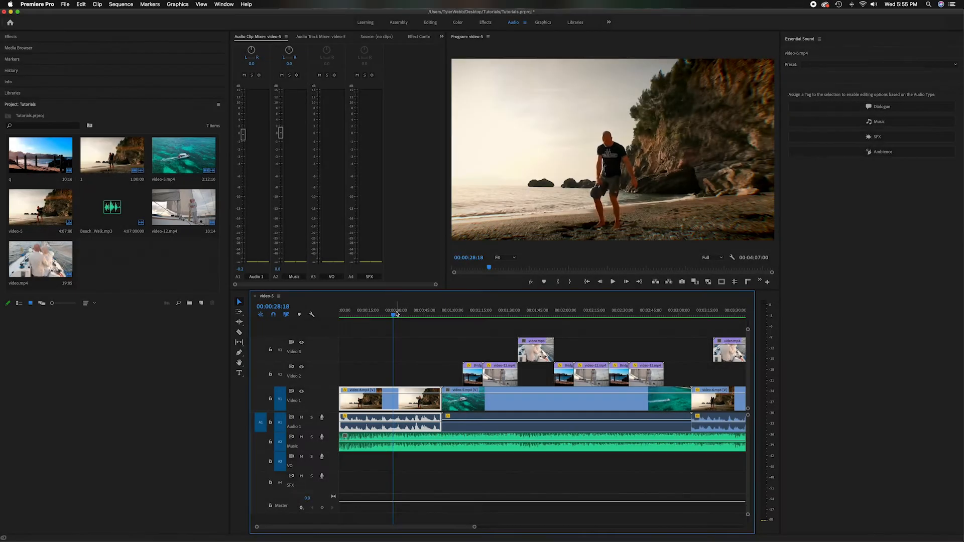
left_click(416, 315)
left_click(478, 315)
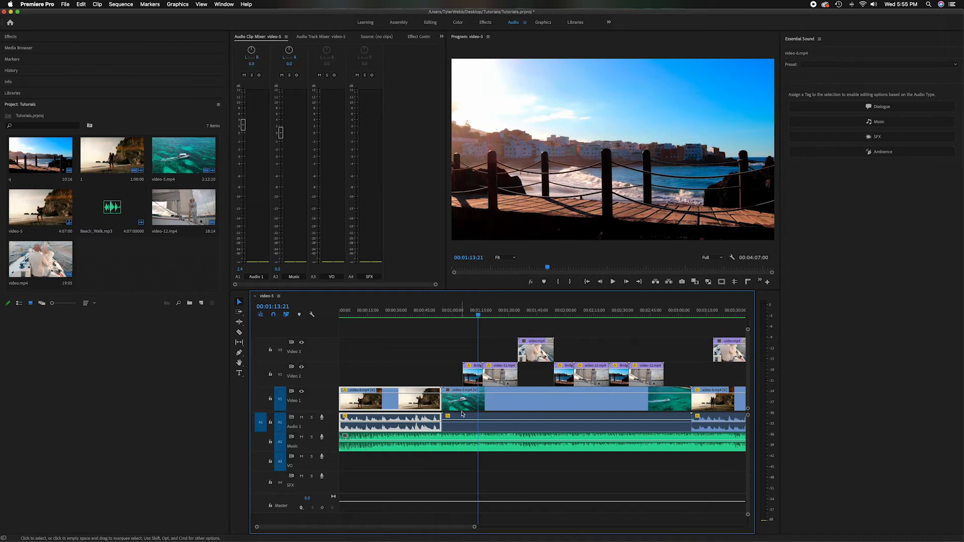
left_click(601, 390)
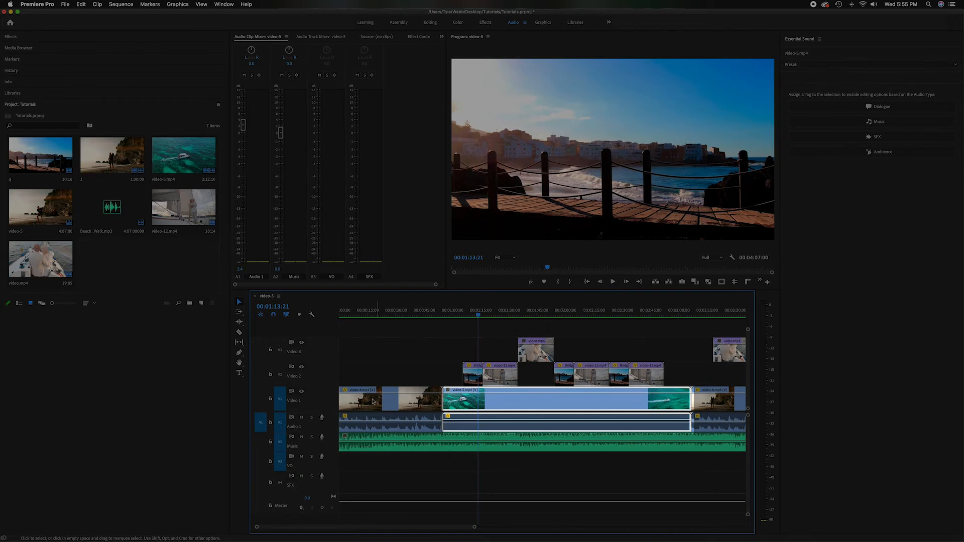
Set the first Audio 1 clip's volume to about -0.6 dB and play it from 00:00:02:19
left_click(404, 316)
left_click(394, 405)
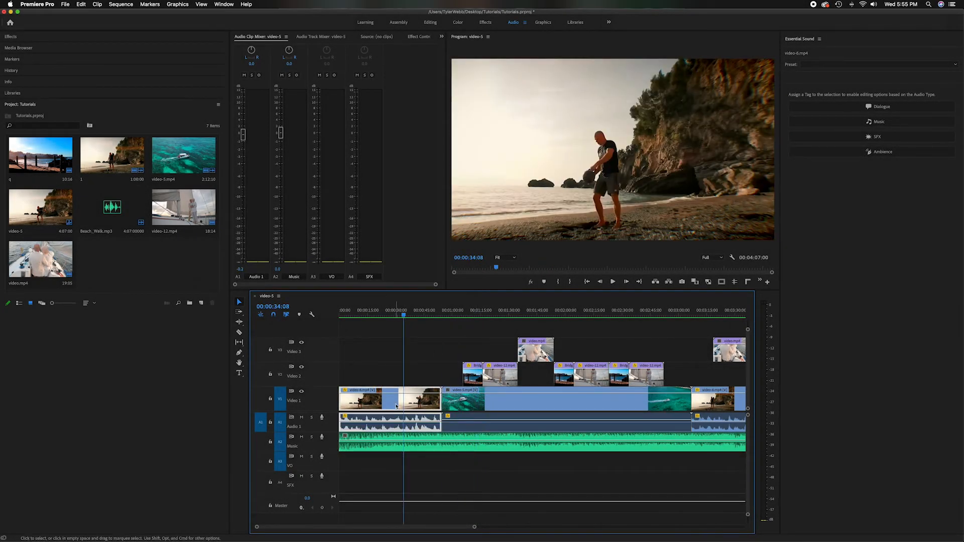
mouse_move(242, 138)
left_mouse_down()
mouse_move(243, 213)
mouse_move(242, 139)
left_mouse_up()
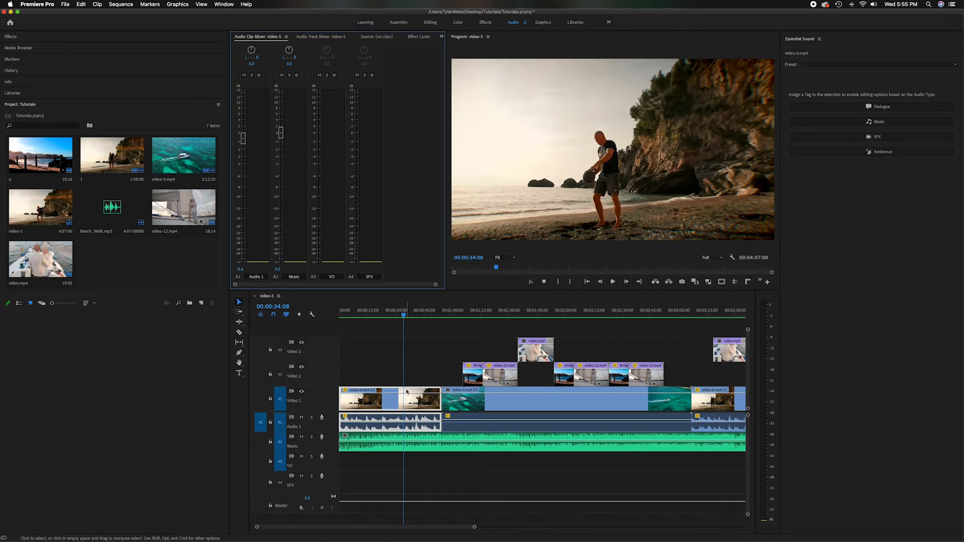
left_click_drag(403, 315, 345, 317)
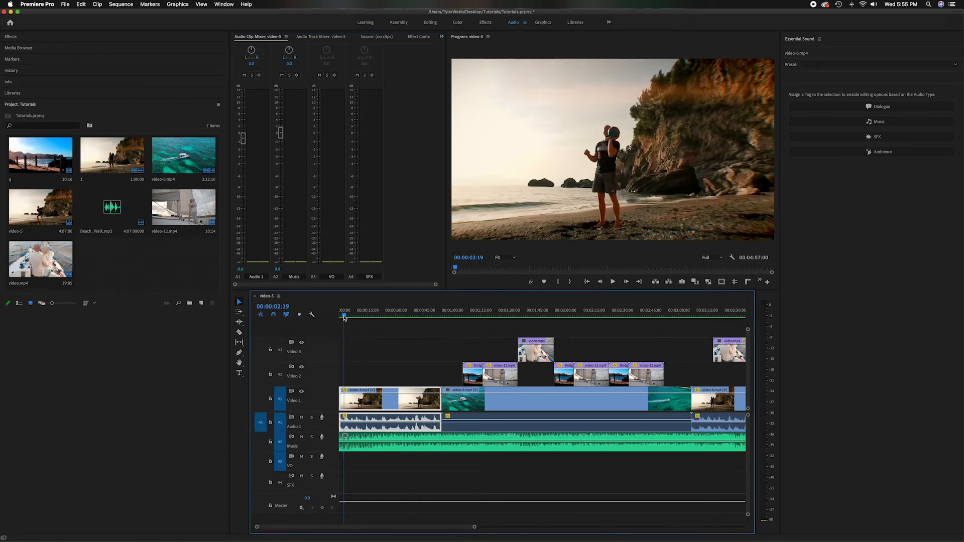
key("space")
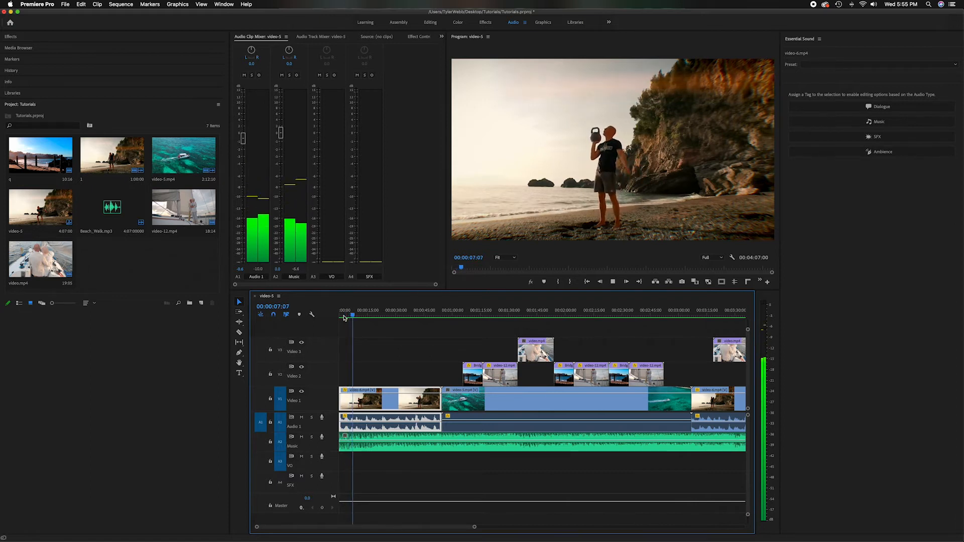
key("space")
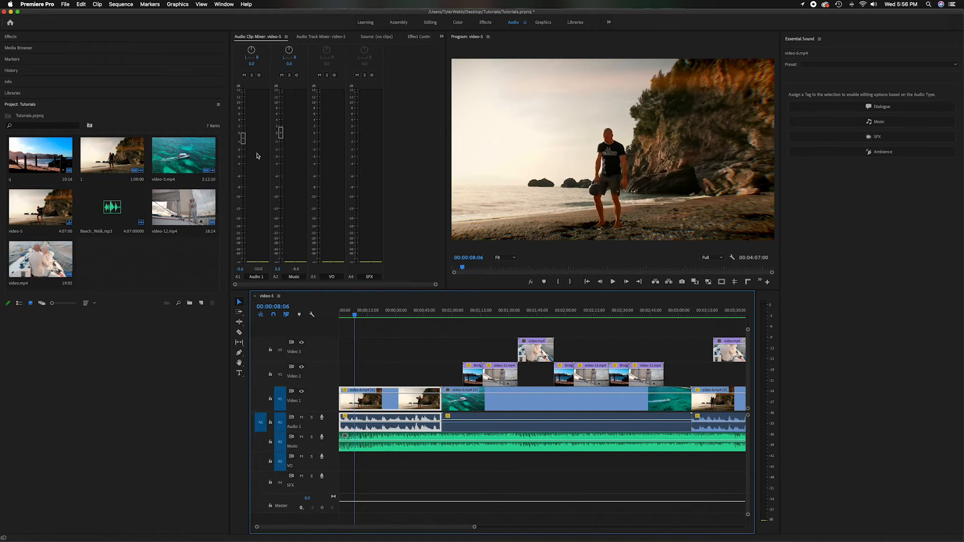
Lower the first Audio 1 clip's volume to about -10.2 dB and further to about -20.1 dB, playing back each level
left_click_drag(243, 138, 243, 198)
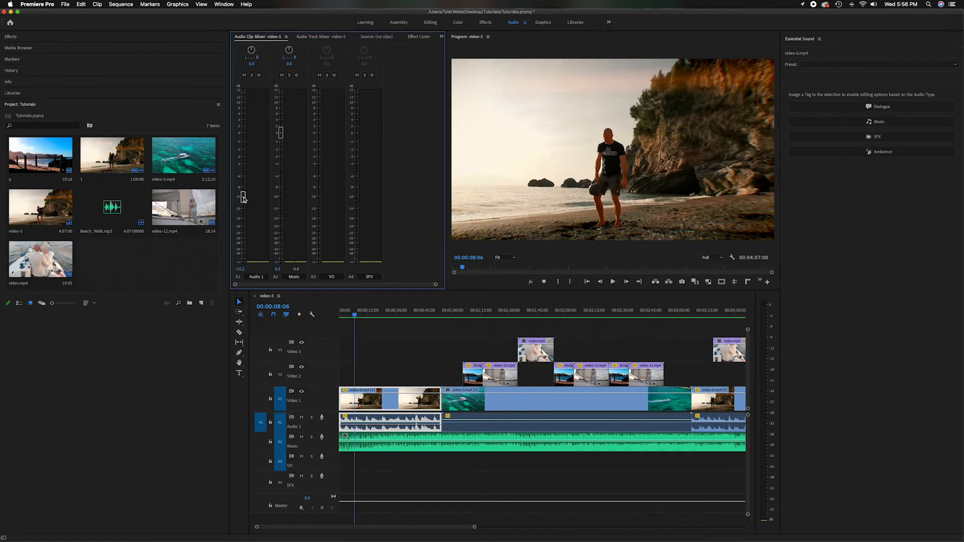
key("space")
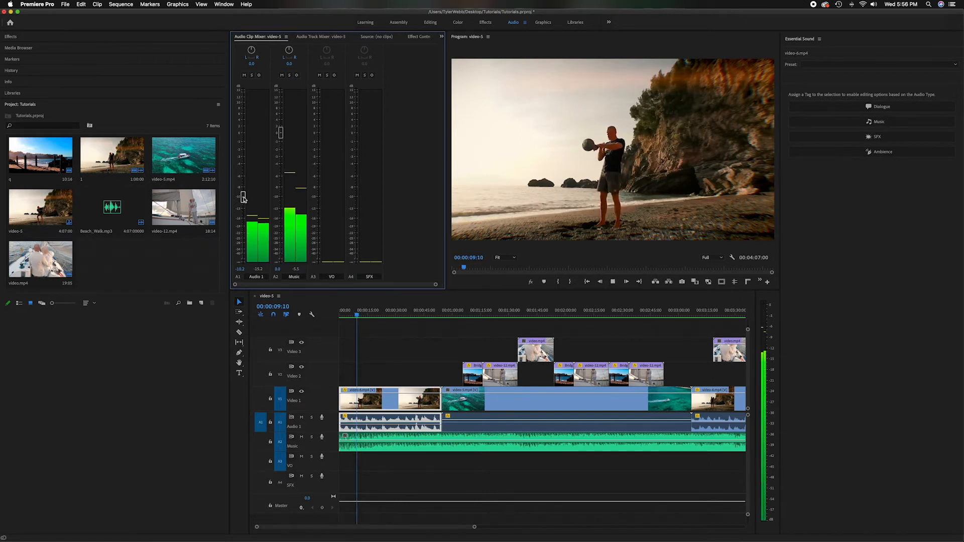
key("space")
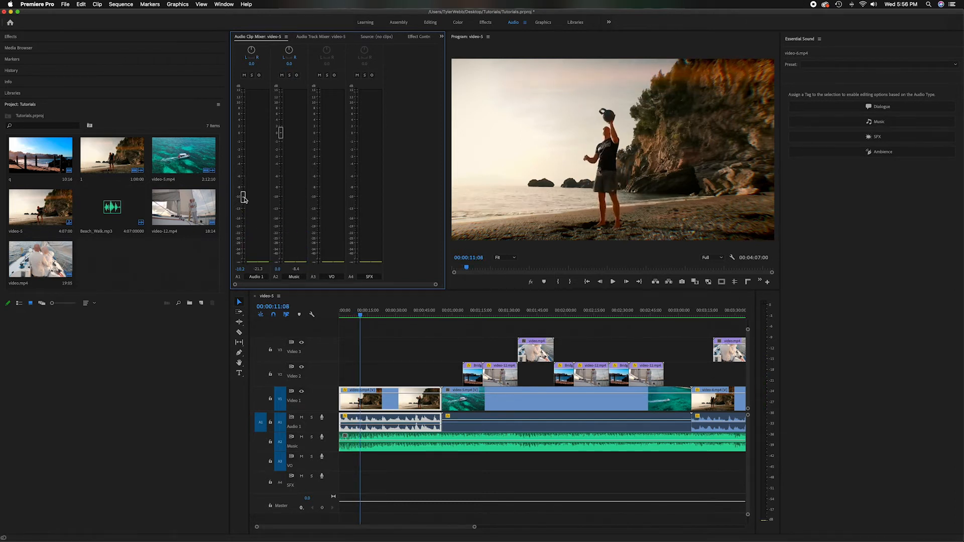
left_click_drag(244, 200, 243, 231)
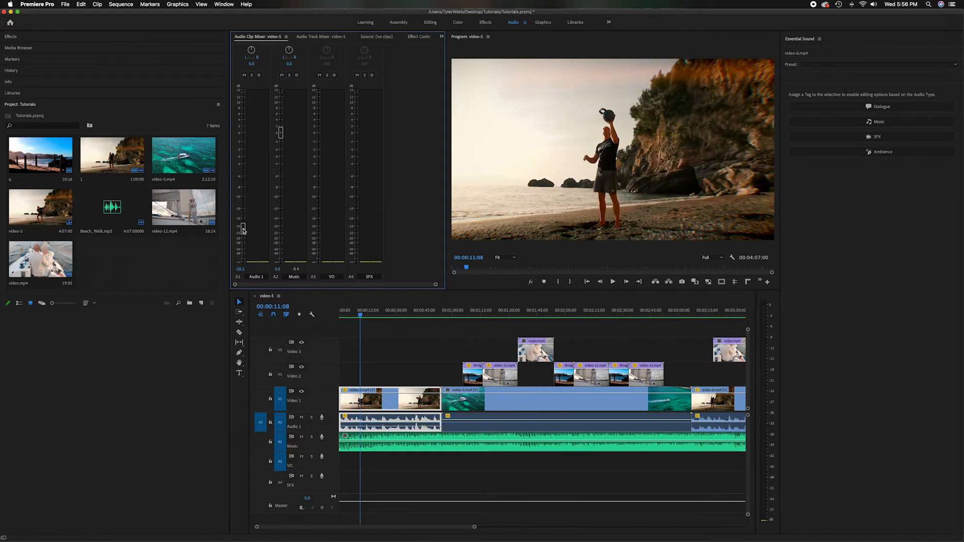
key("space")
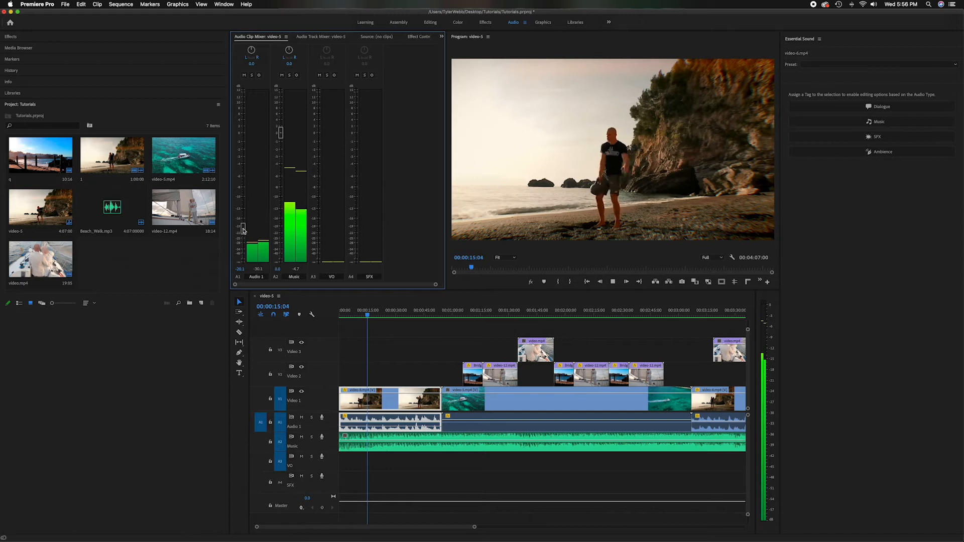
Raise the first Audio 1 clip to about 9.2 dB and lower it to about -25.2 dB during playback, and stop playback
left_click_drag(243, 231, 246, 106)
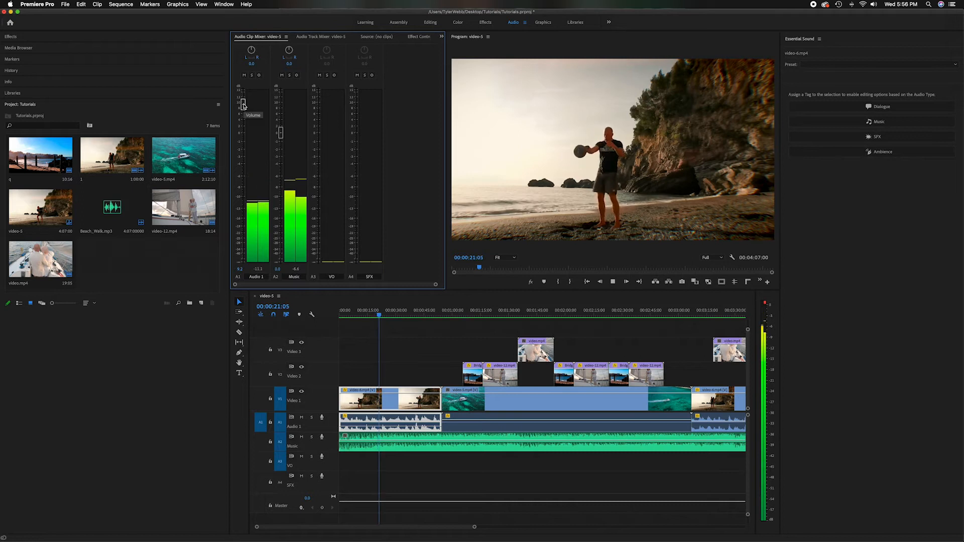
left_click_drag(243, 105, 246, 238)
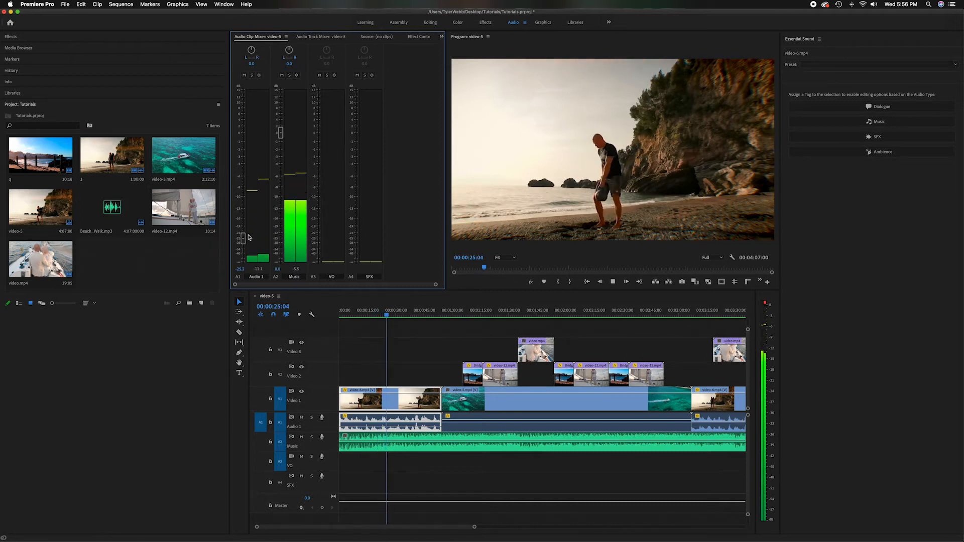
key("space")
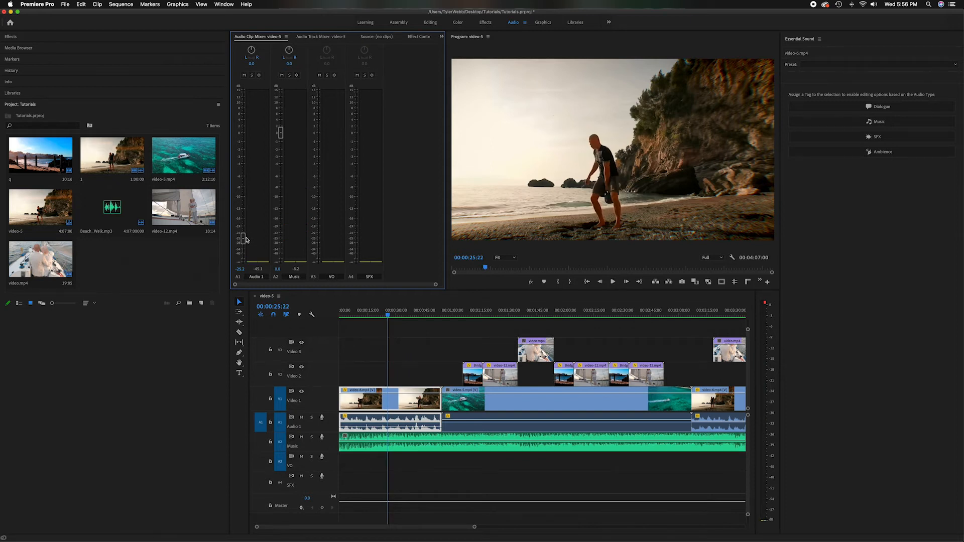
Move the playhead to 00:01:03:12, set the boat clip's Audio 1 volume to about -28.4 dB, and select that clip
left_click(459, 313)
left_click_drag(459, 312, 459, 312)
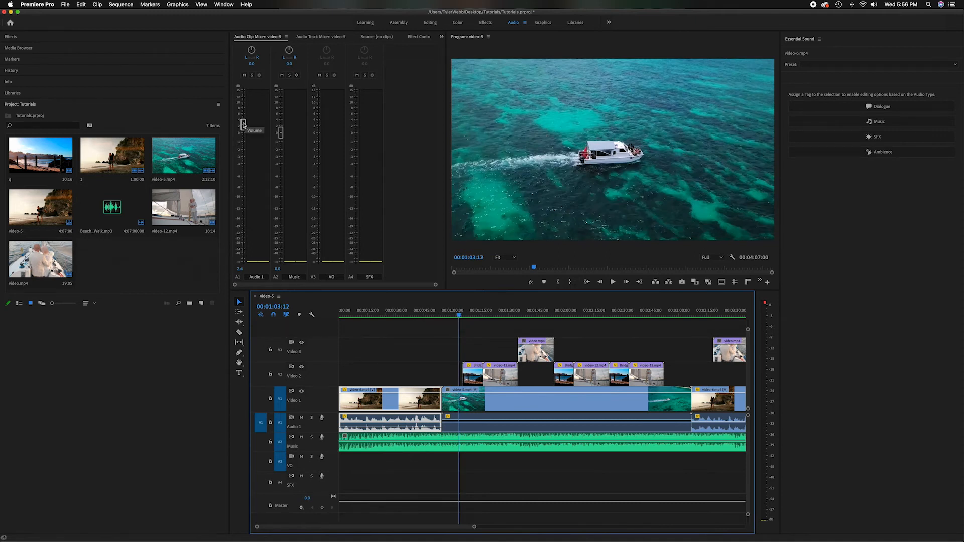
left_click_drag(242, 125, 243, 244)
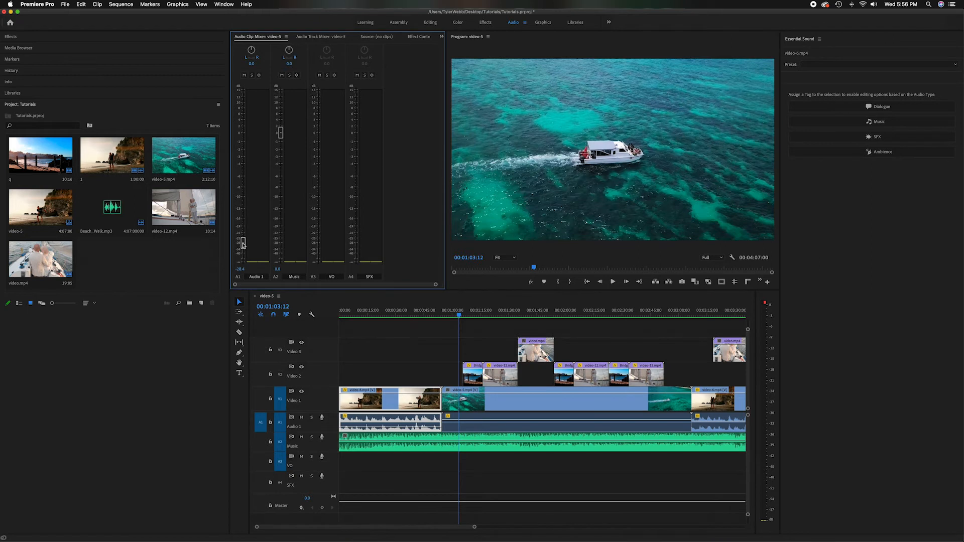
left_click(475, 427)
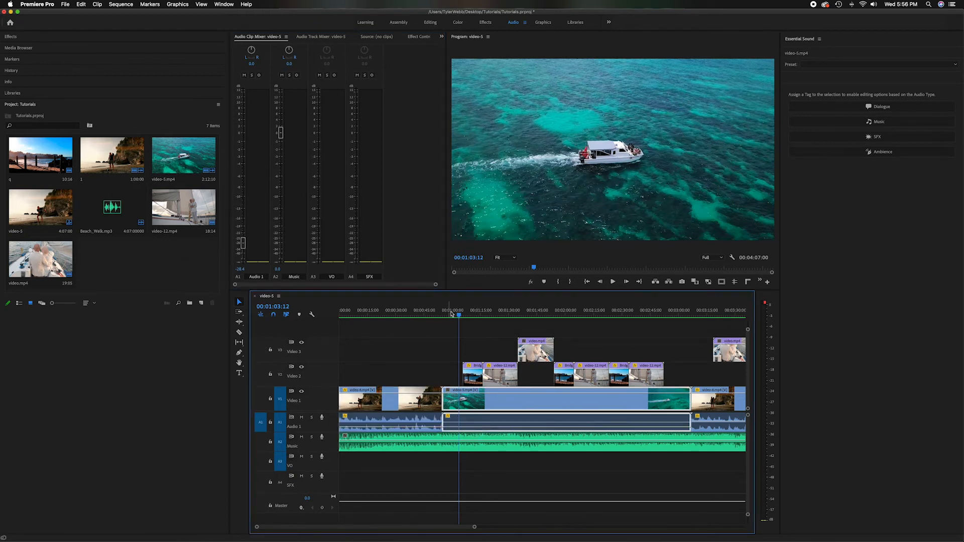
At 00:00:22:14, set the first Audio 1 clip's volume to about -1.6 dB and the Music clip's to about -2.1 dB
left_click_drag(460, 315, 381, 310)
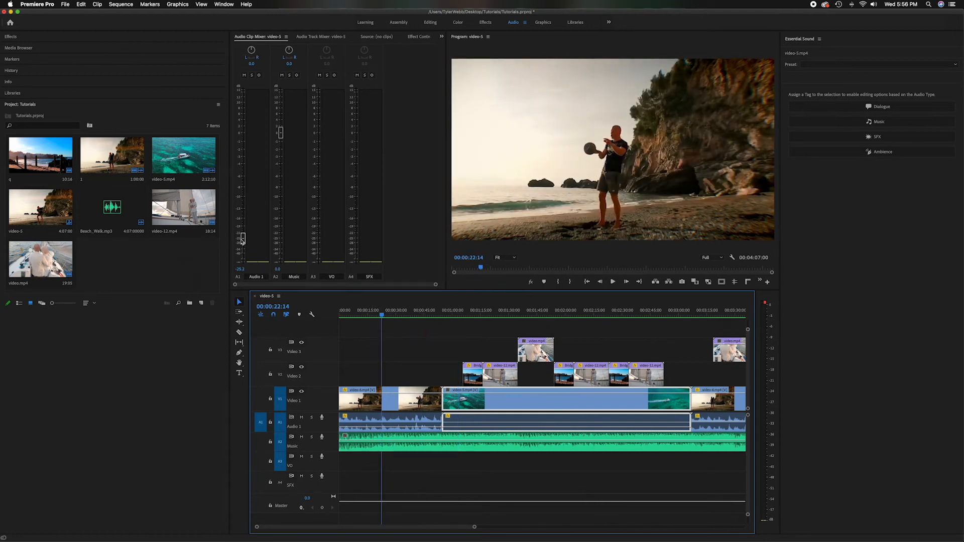
left_click_drag(243, 238, 276, 152)
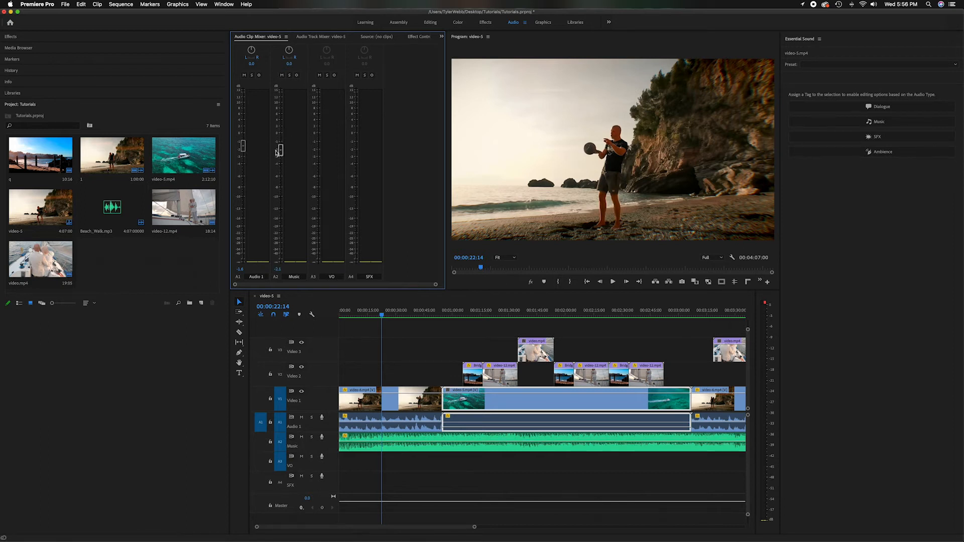
Play the sequence with Audio 1 muted, and change Audio 1 from muted to soloed
left_click(243, 75)
key("space")
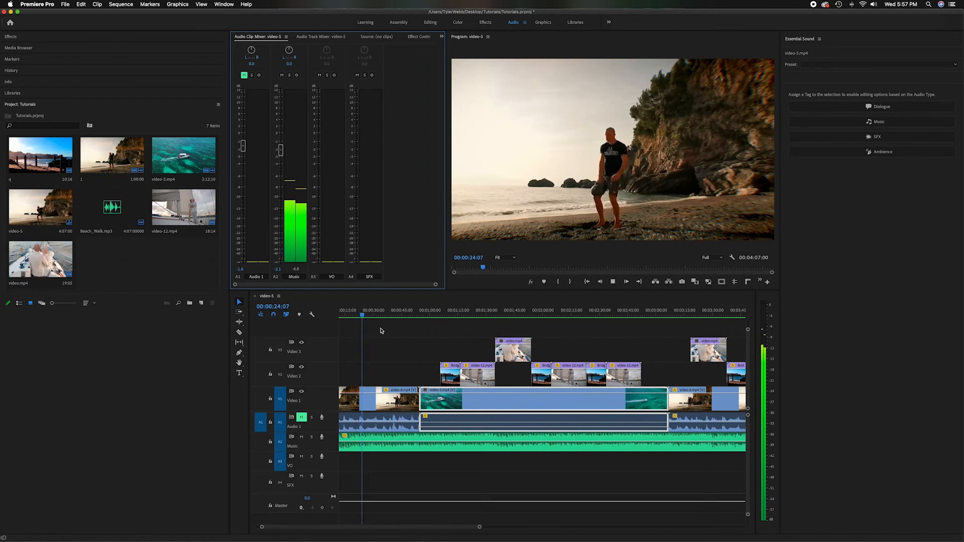
key("space")
left_click(244, 76)
left_click(251, 75)
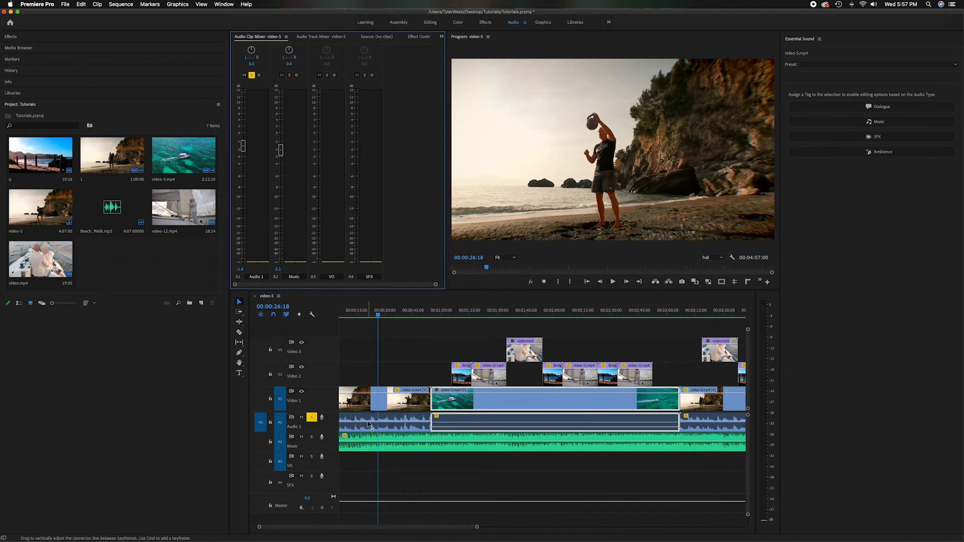
Play the sequence with Audio 1 soloed, and try its mute and solo states, leaving both switched off
key("space")
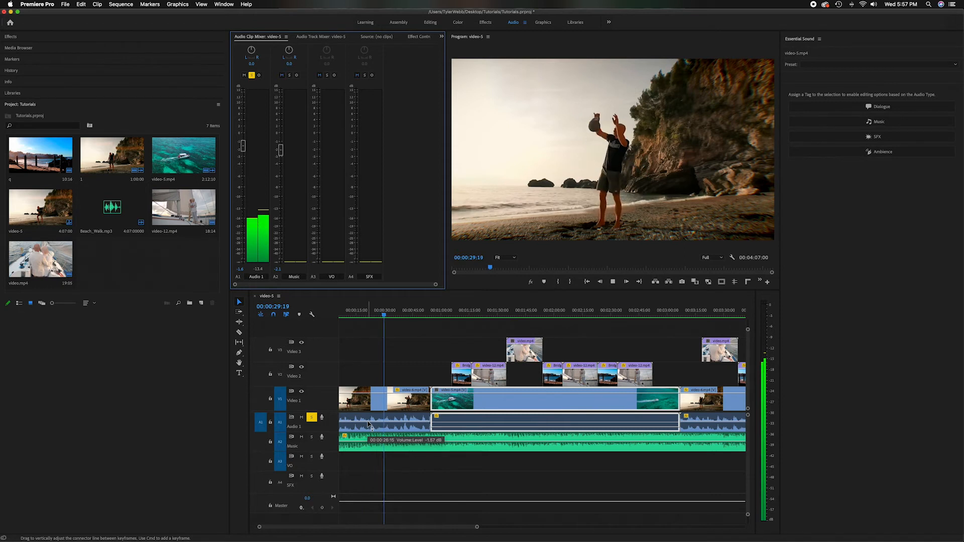
key("space")
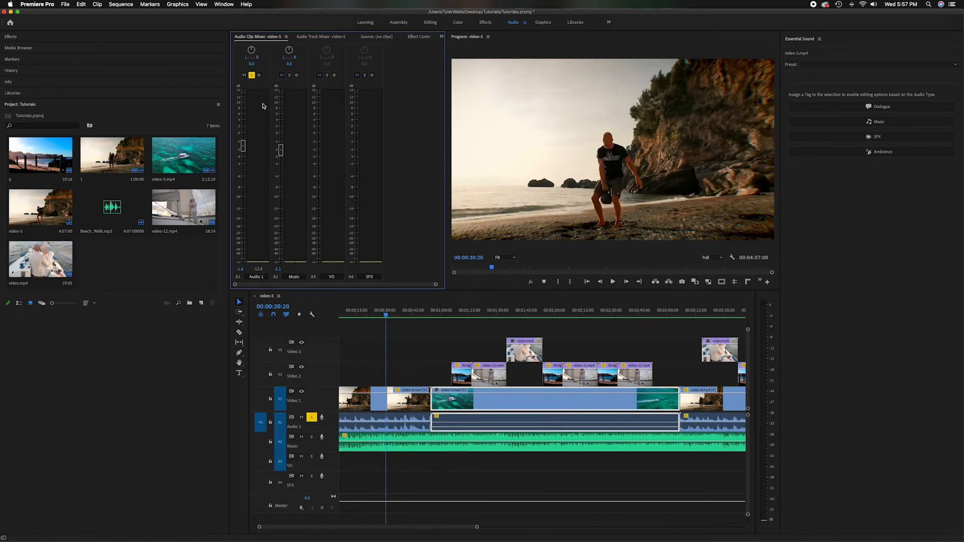
left_click(243, 74)
left_click(252, 74)
left_click(244, 75)
left_click(251, 75)
left_click(252, 75)
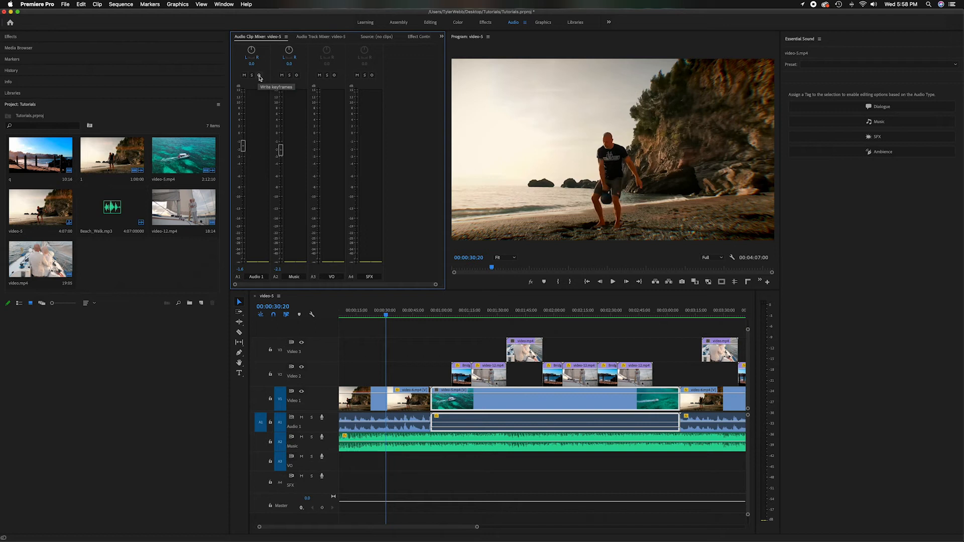
At 00:00:25:23, lower the first Audio 1 clip's volume to about -22.2 dB and raise it to about 6.1 dB
left_click_drag(386, 314, 377, 315)
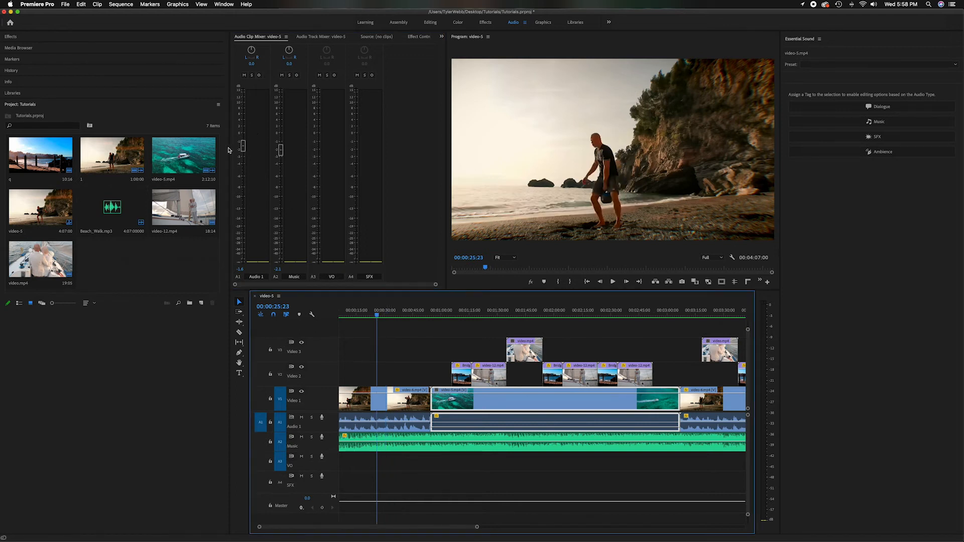
left_click_drag(243, 146, 243, 233)
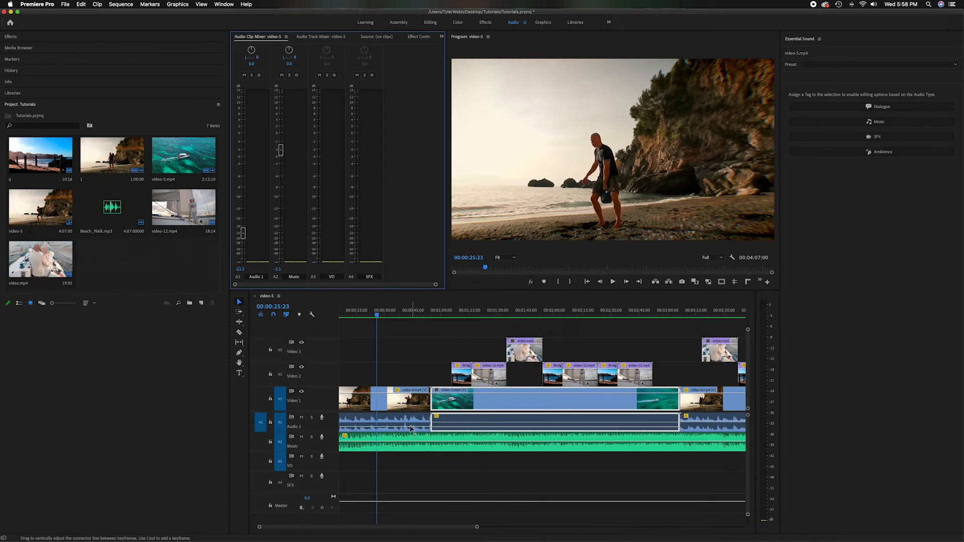
left_click_drag(243, 233, 243, 113)
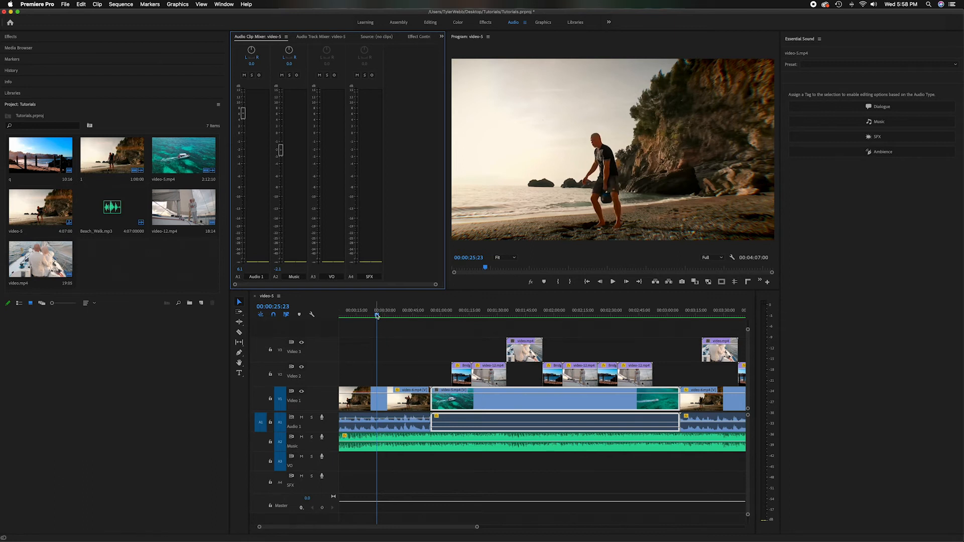
Play the sequence from the start and mute the Music track during playback, and stop playback
left_click_drag(376, 315, 339, 330)
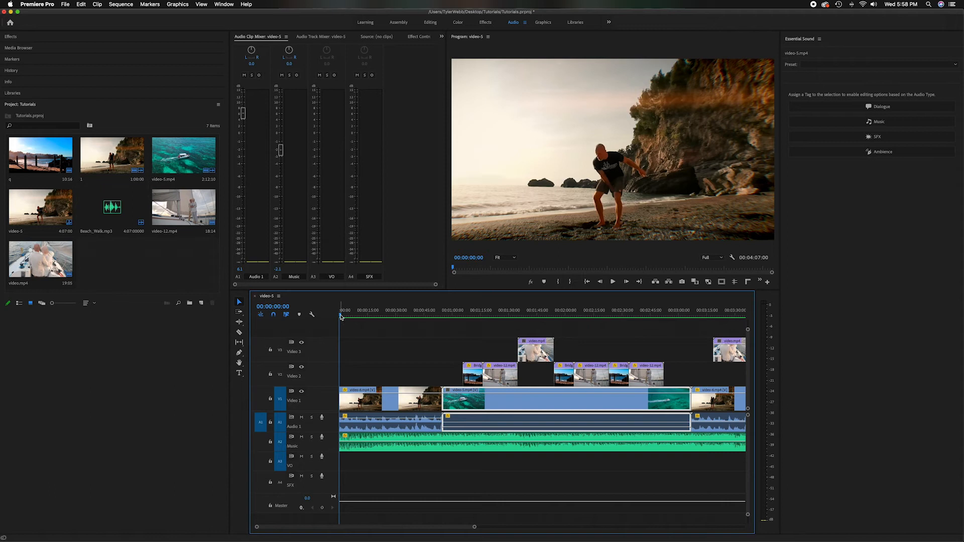
key("space")
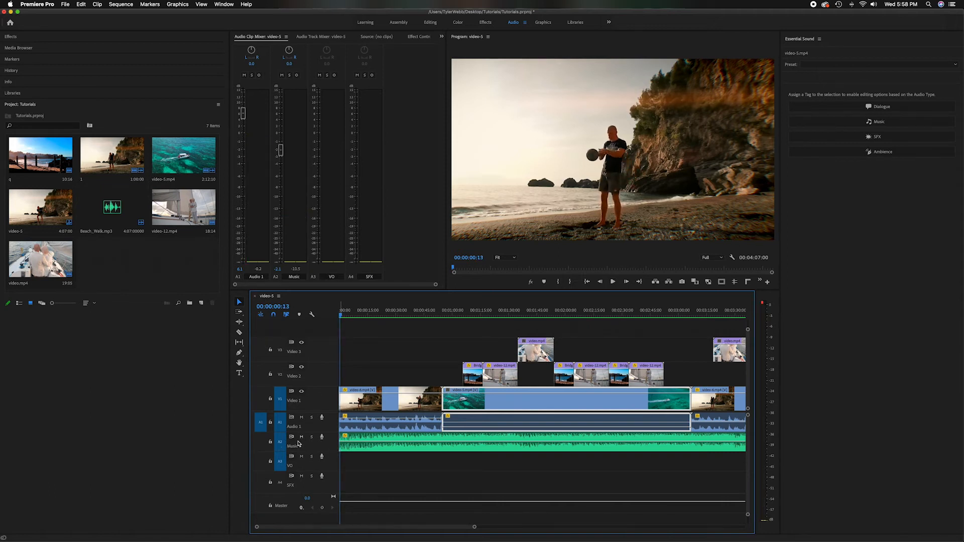
left_click(301, 437)
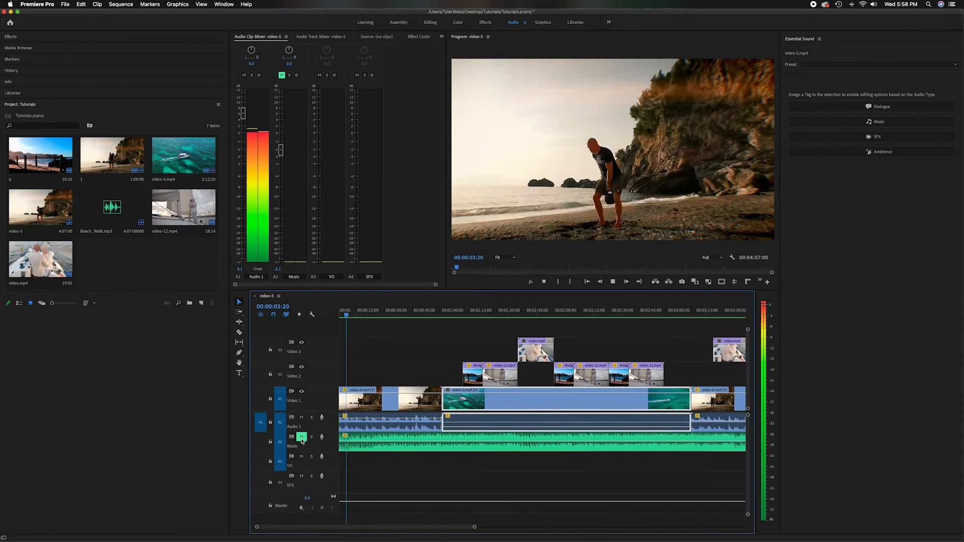
key("space")
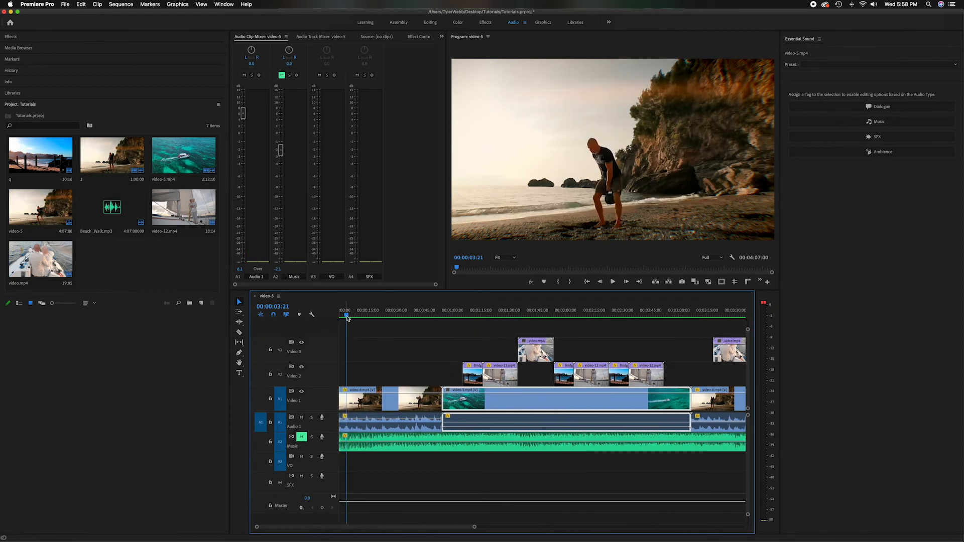
At the sequence start, enable keyframe writing for Audio 1 and set the first clip's volume to about 5.1 dB
left_click_drag(346, 317, 339, 316)
left_click(260, 75)
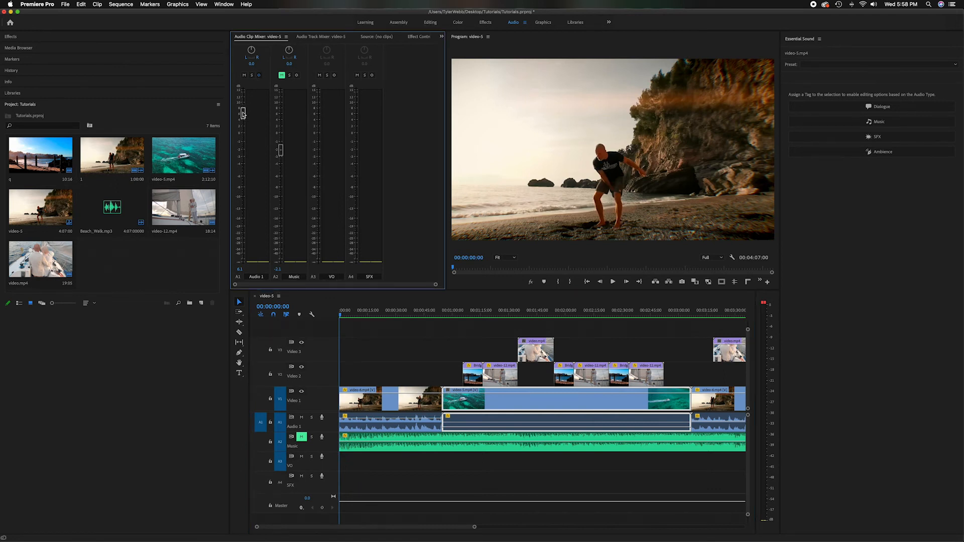
mouse_move(243, 113)
left_mouse_down()
mouse_move(243, 213)
mouse_move(243, 116)
left_mouse_up()
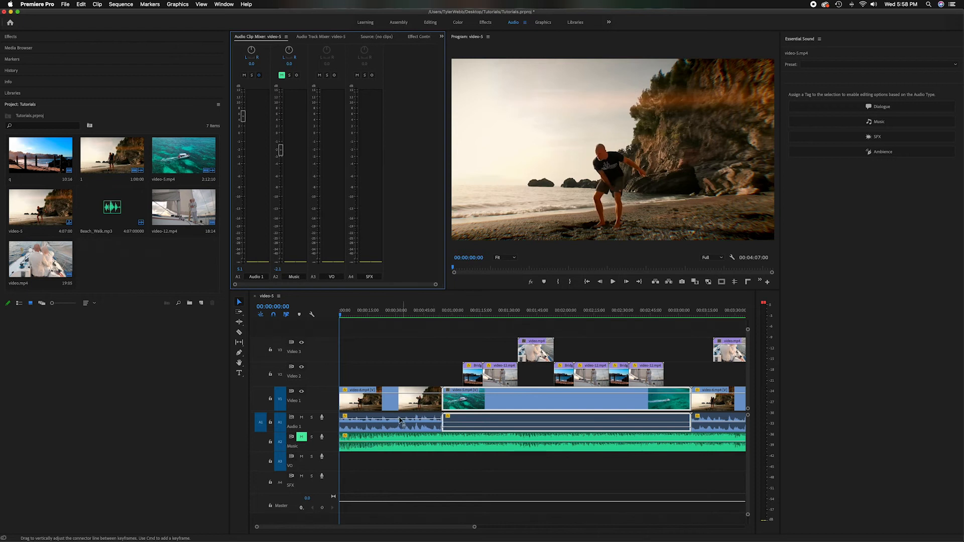
Record Audio 1 volume keyframes during playback, lowering the level to about -29.3 dB and raising it back to about 5.1 dB
key("space")
left_click_drag(243, 115, 243, 245)
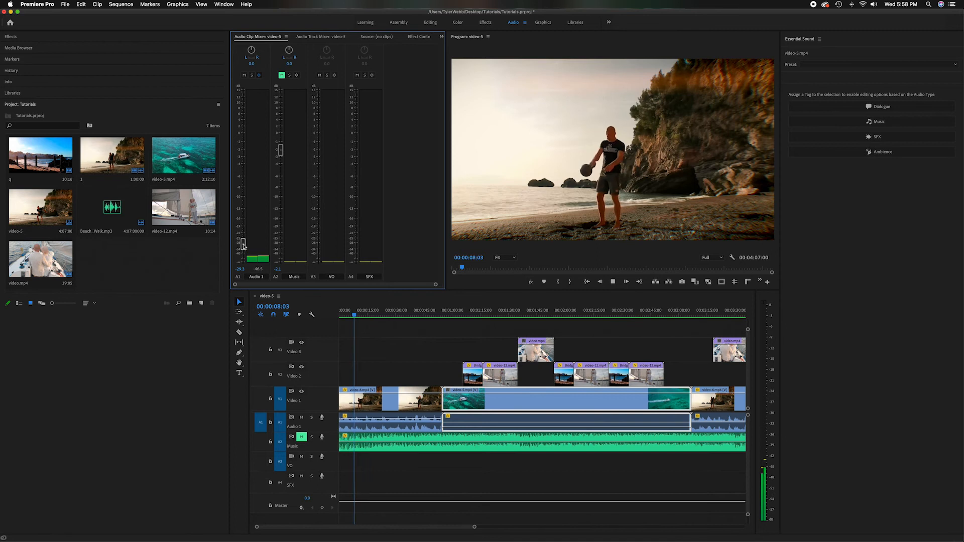
left_click_drag(243, 245, 255, 116)
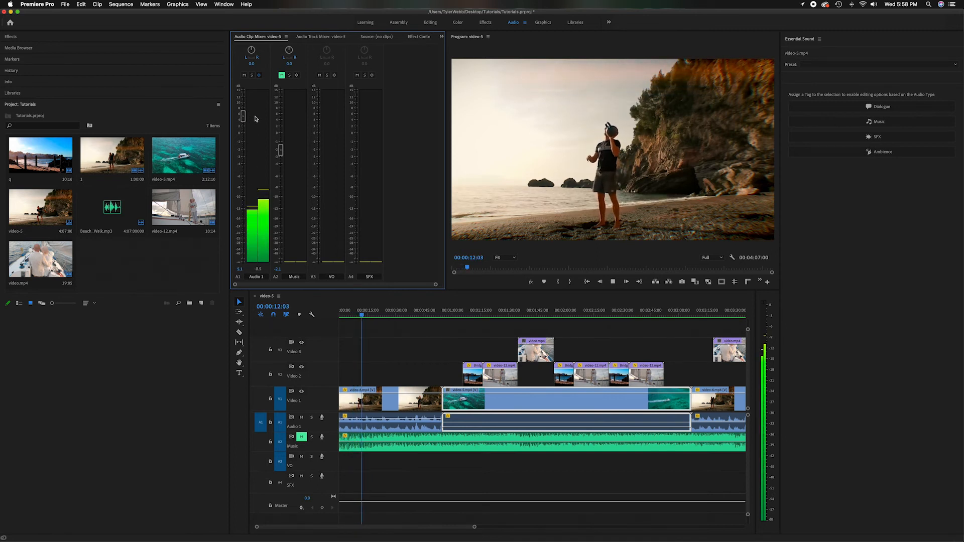
key("space")
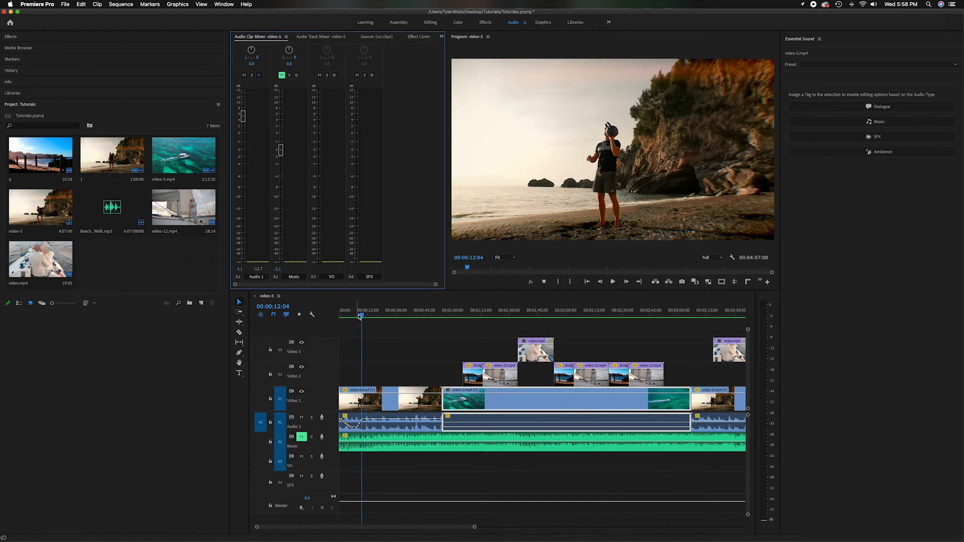
Examine the recorded volume keyframes on the first Audio 1 clip from the sequence start
left_click_drag(361, 317, 335, 317)
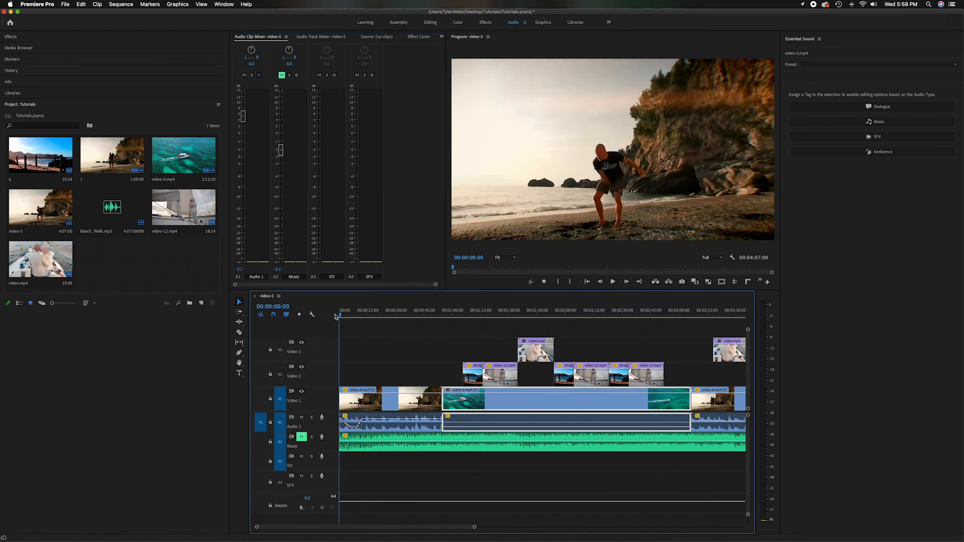
key("equal")
key("equal")
key("equal")
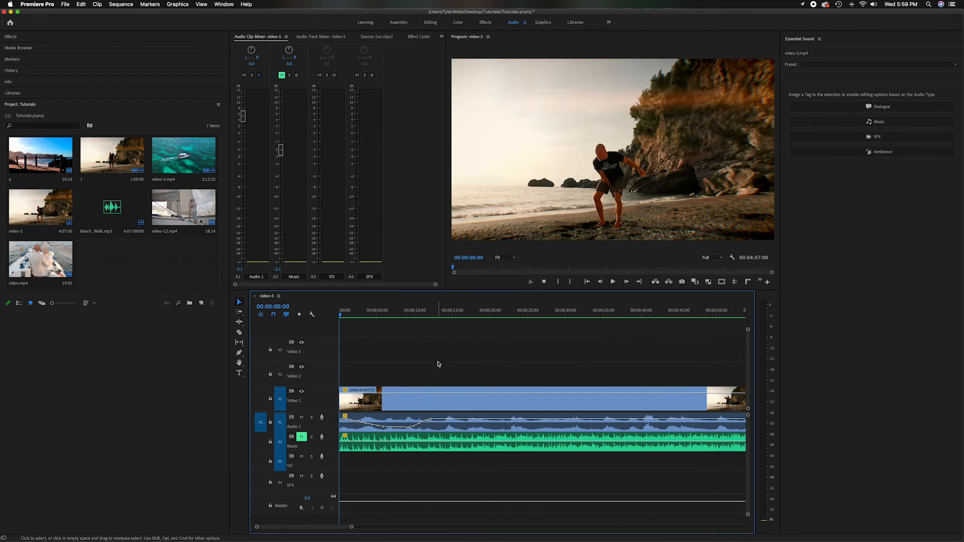
key("minus")
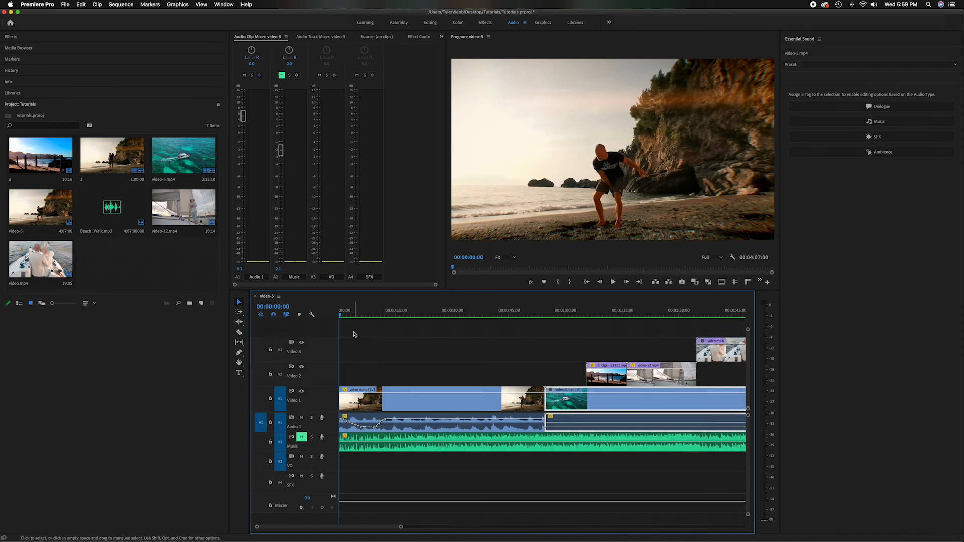
During playback from 00:00:15:04, pan the Music clip left to about -93 and right to about 94, and stop playback
left_click_drag(242, 116, 242, 158)
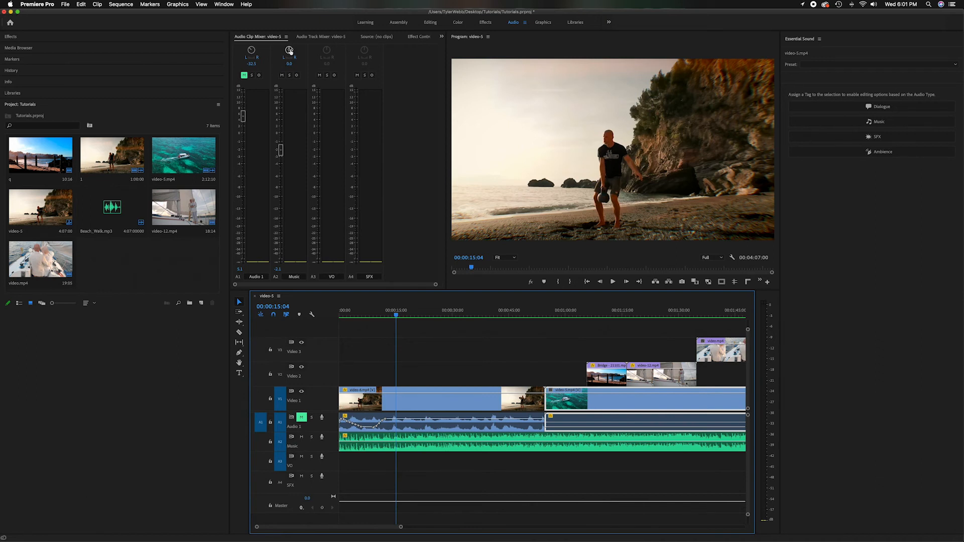
key("space")
left_click_drag(290, 50, 275, 82)
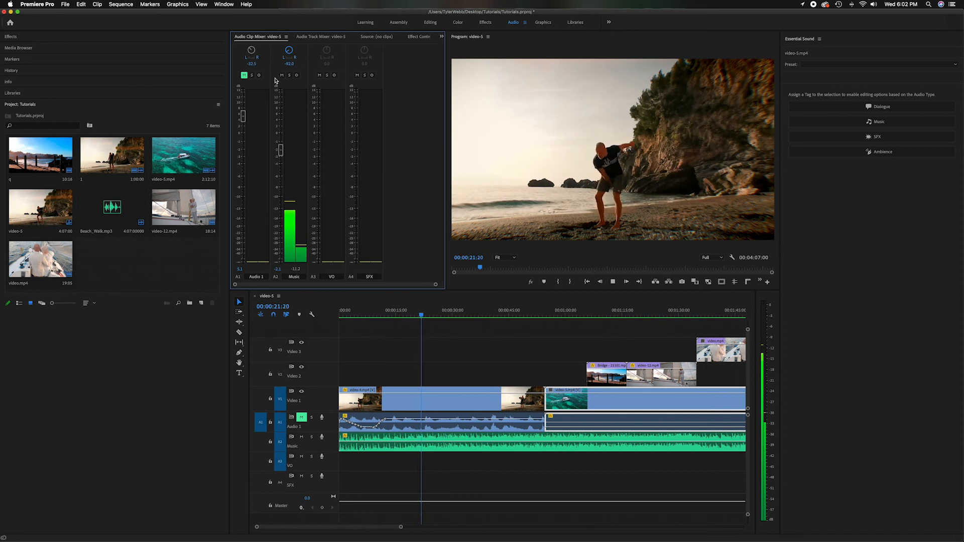
left_click_drag(288, 51, 402, 71)
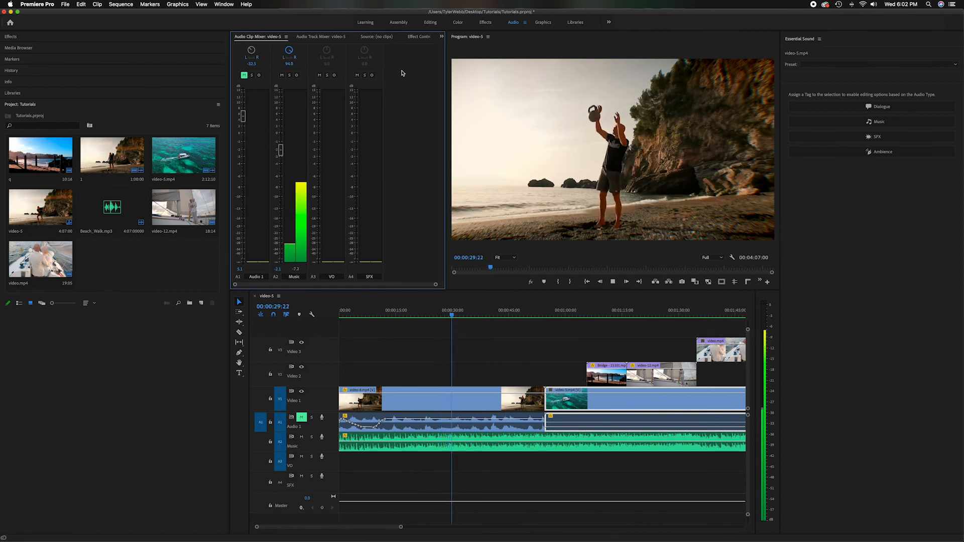
key("space")
Set the Music clip's pan to 0
left_click(289, 64)
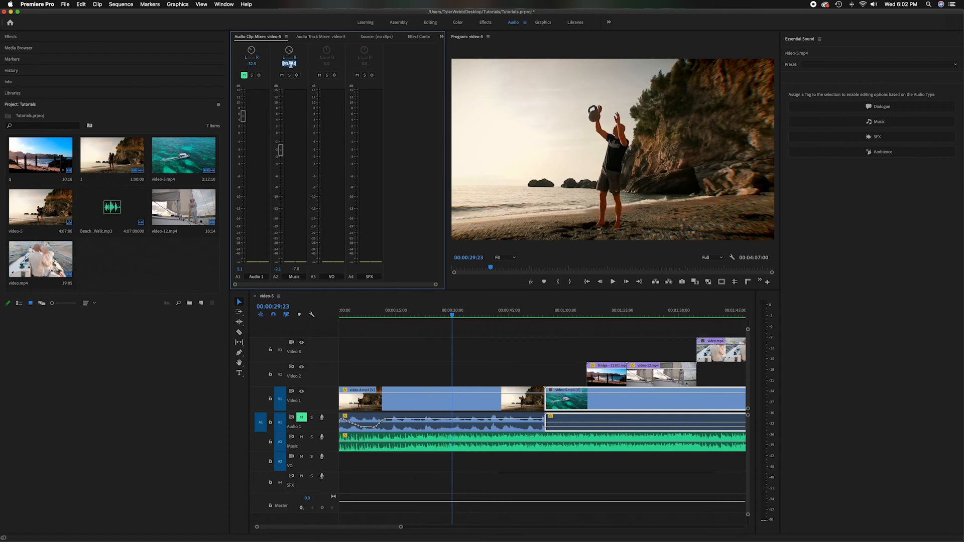
type("0")
key("Return")
From 00:00:23:11, record Music pan keyframes during playback, panning from about -93.1 on the left to 100 on the right
left_click_drag(452, 316, 427, 315)
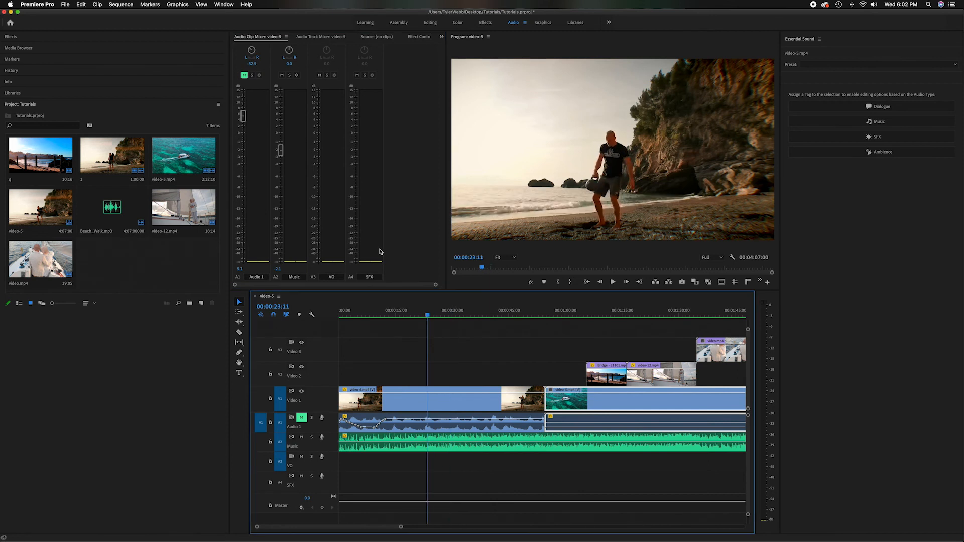
left_click(296, 76)
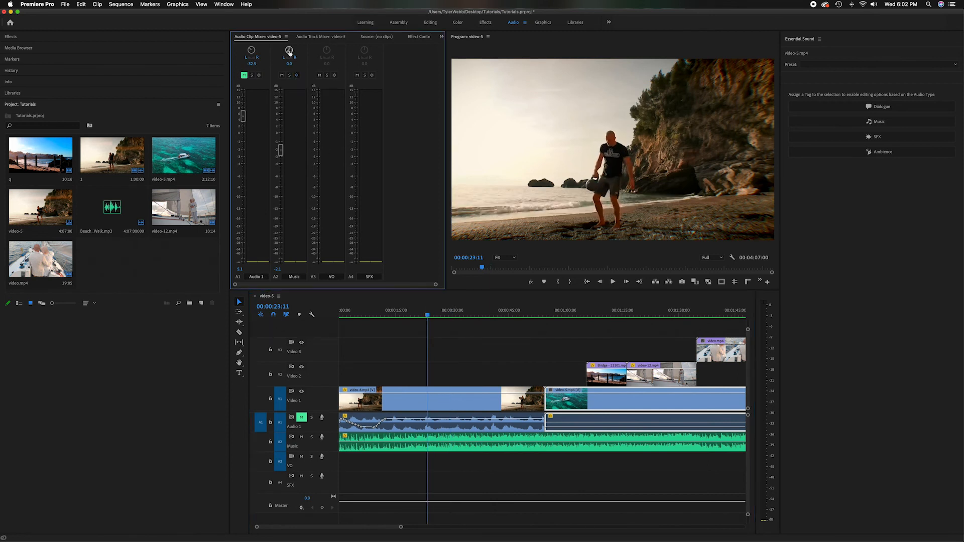
left_click_drag(288, 50, 283, 53)
key("space")
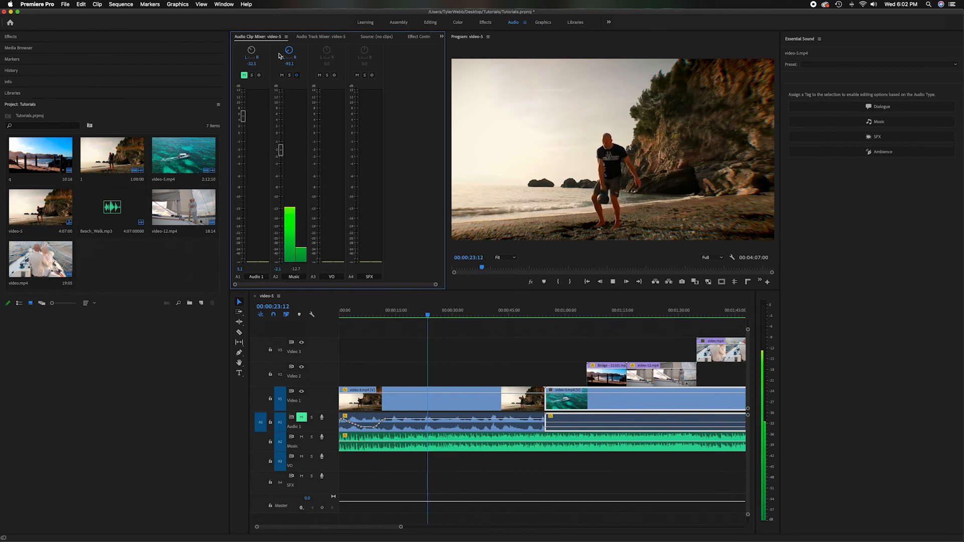
left_click_drag(289, 51, 434, 97)
key("space")
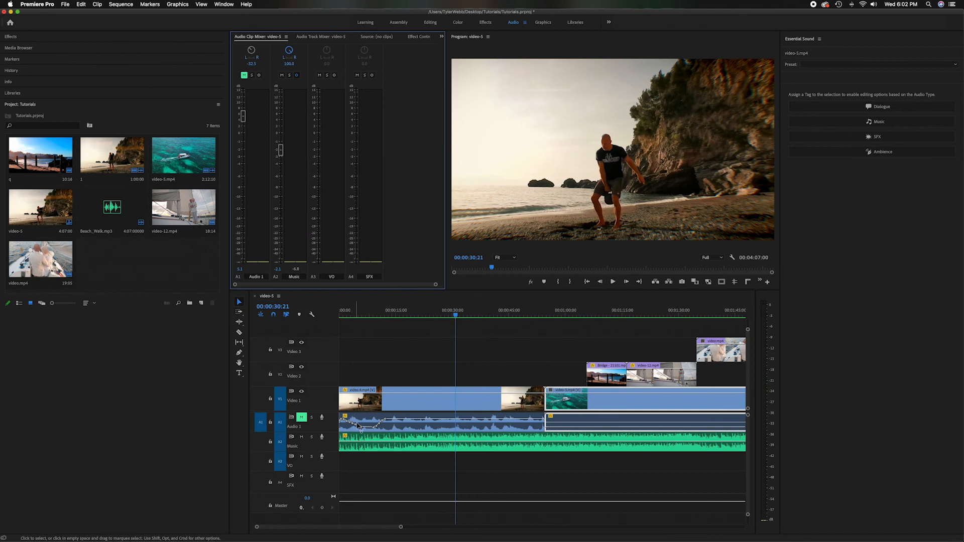
Replay the Music track's recorded panning twice, and turn off its keyframe writing
left_click_drag(456, 315, 423, 315)
key("space")
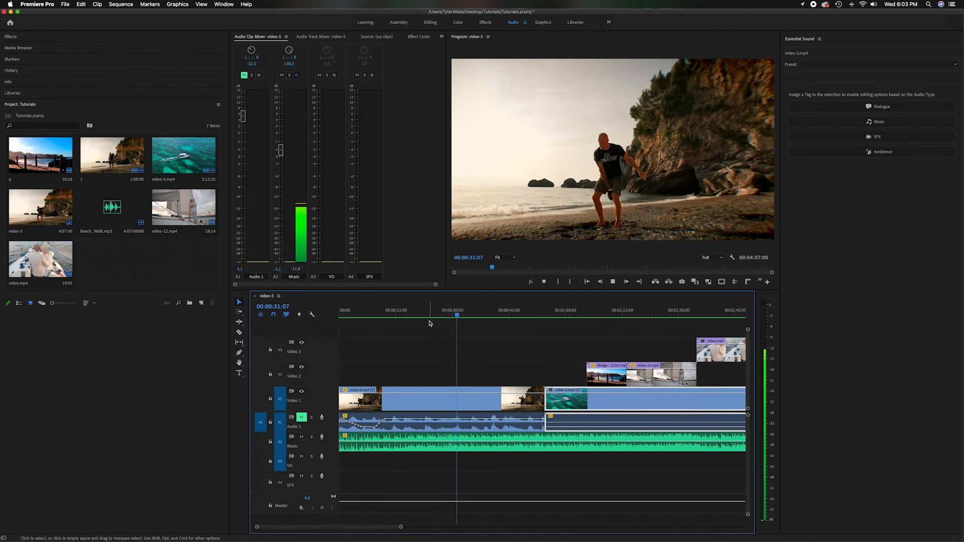
key("space")
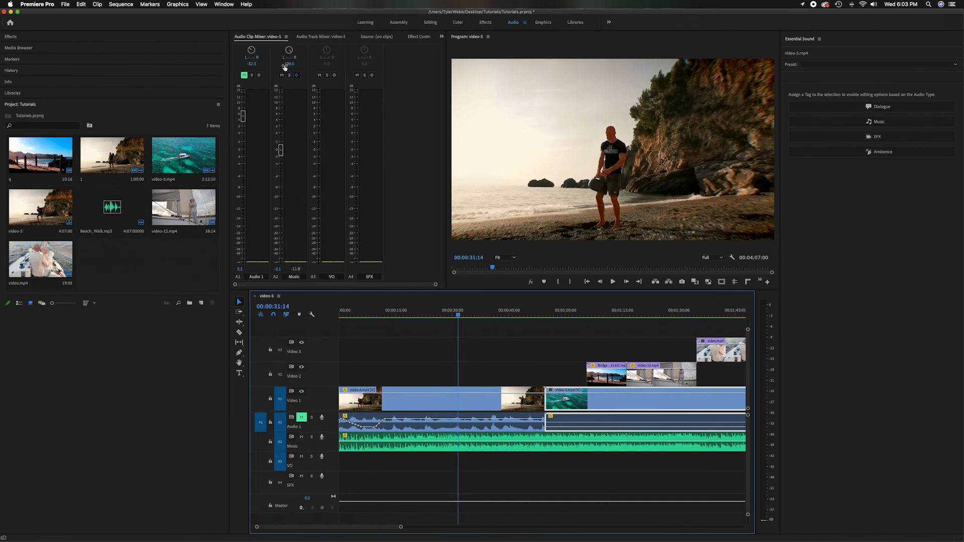
left_click_drag(458, 315, 431, 318)
key("space")
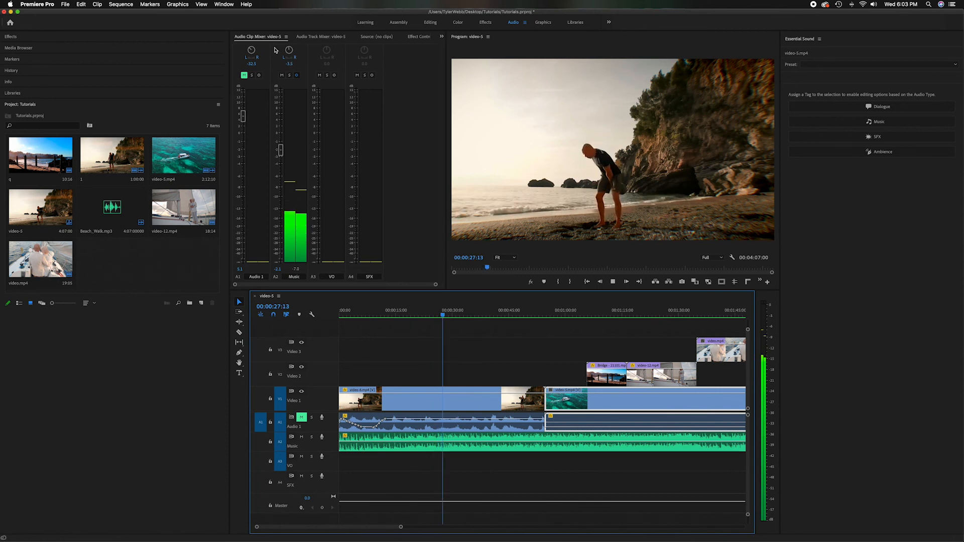
key("space")
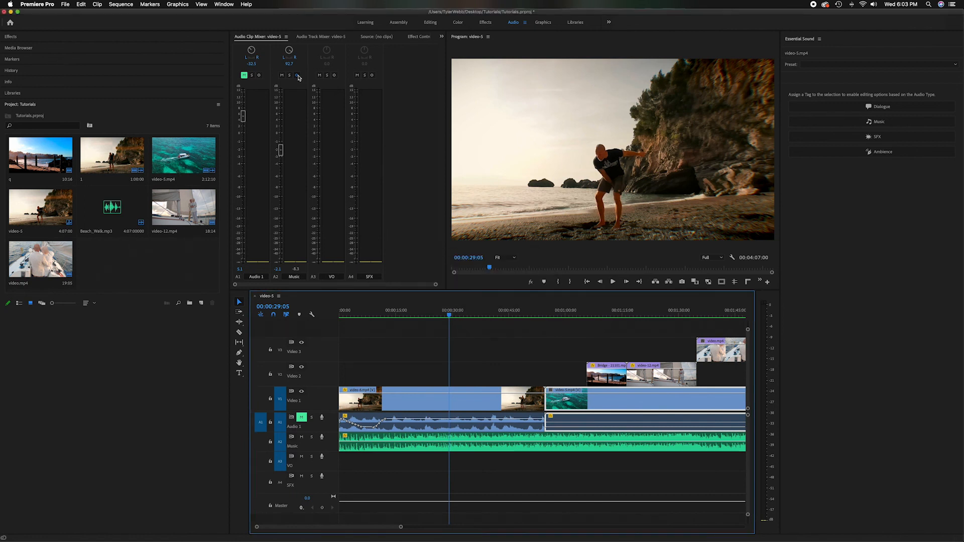
left_click(297, 76)
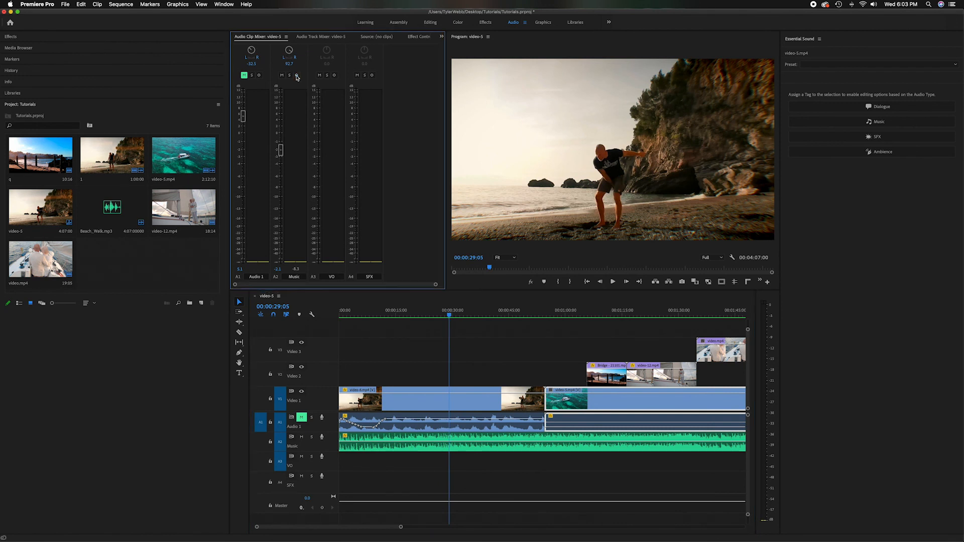